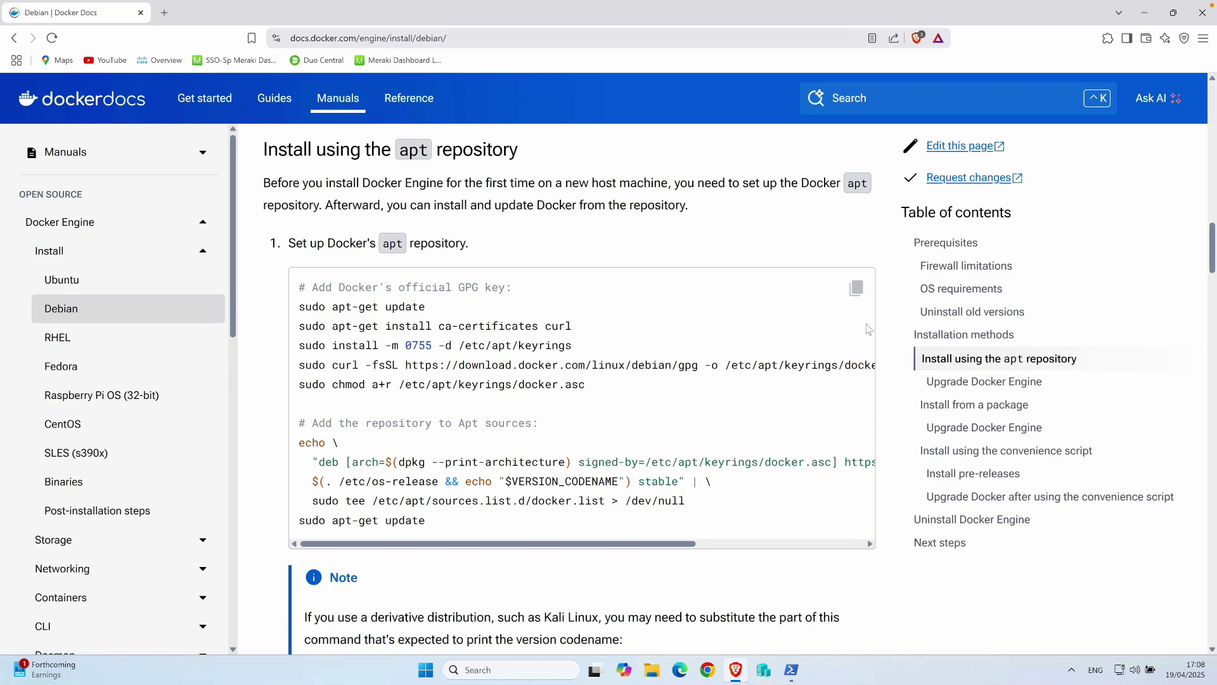
pyautogui.scroll(-2, 863, 331)
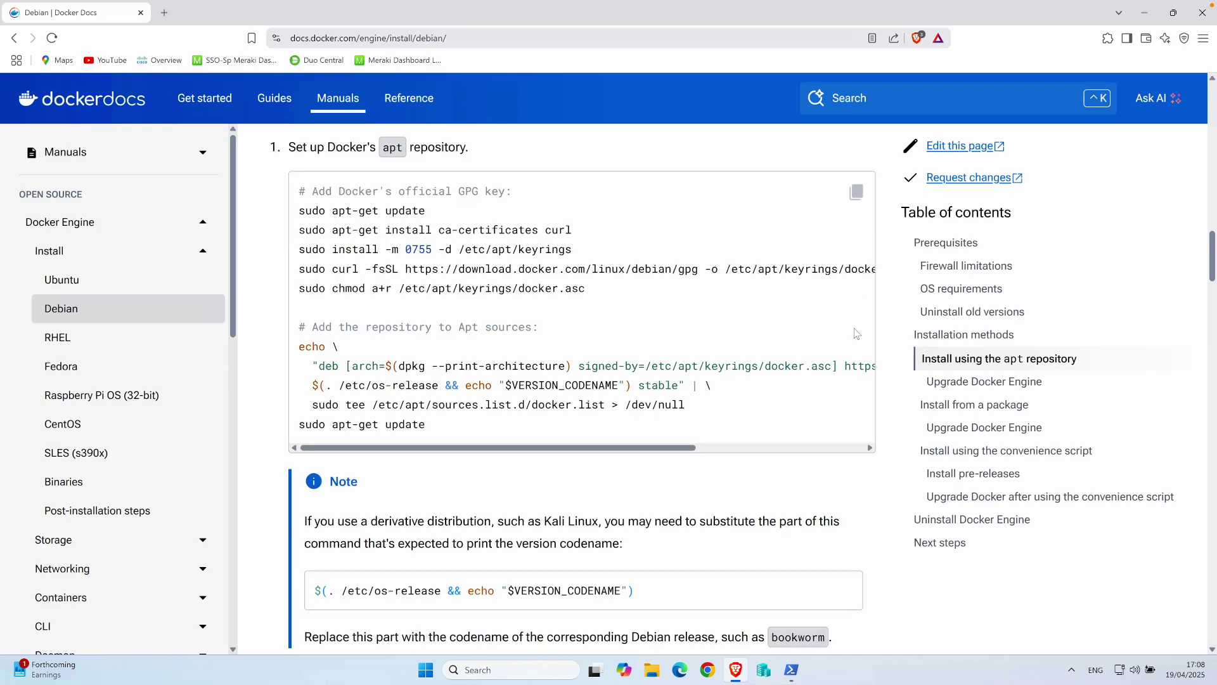
# Run the pasted Docker GPG key and Debian apt repository setup commands on the Pi
pyautogui.click(1147, 14)
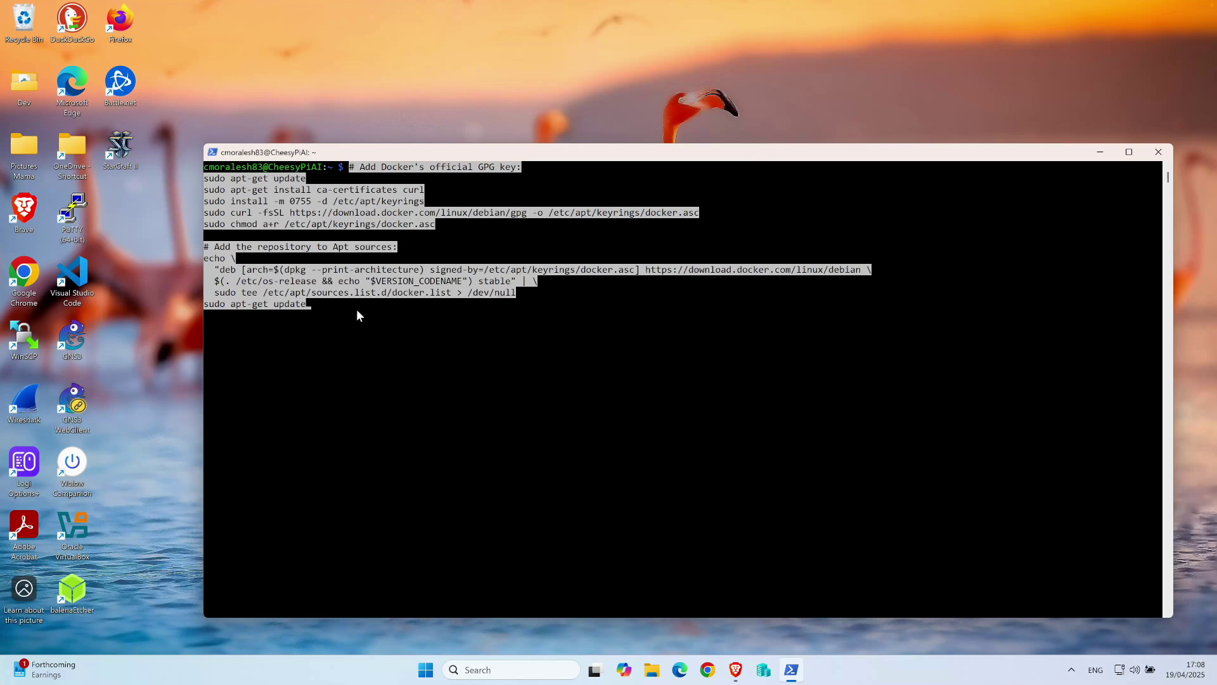
pyautogui.click(334, 304)
pyautogui.press('Return')
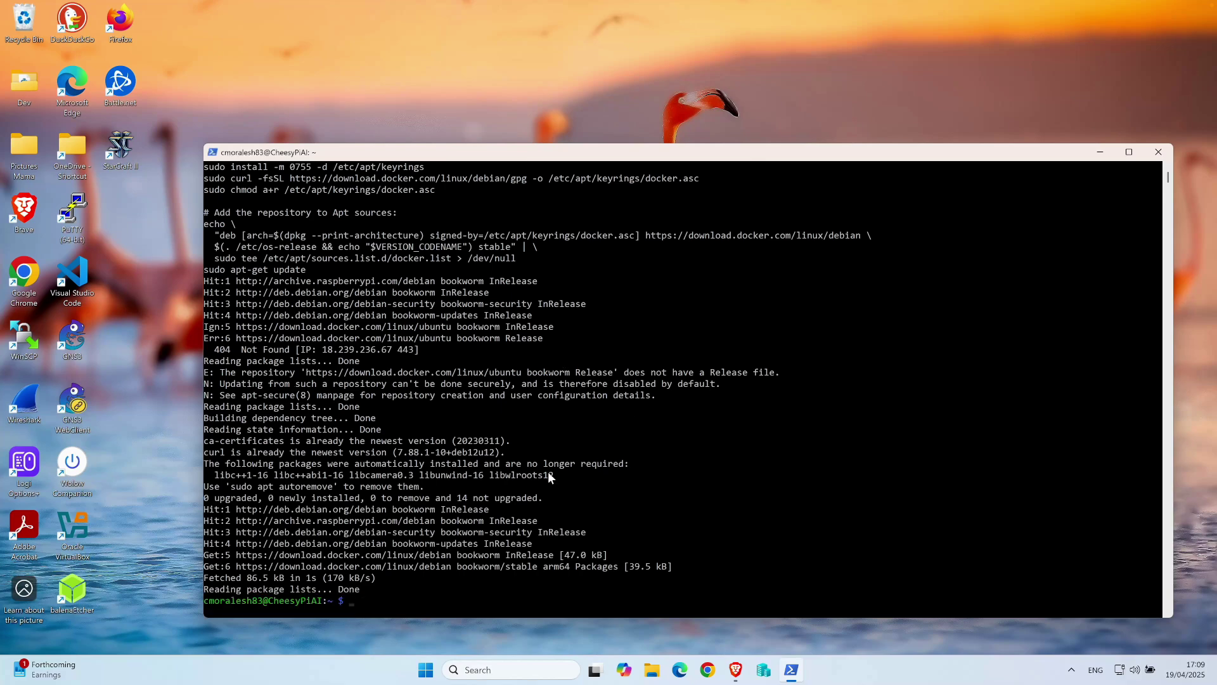
pyautogui.press('Return')
pyautogui.press('Return')
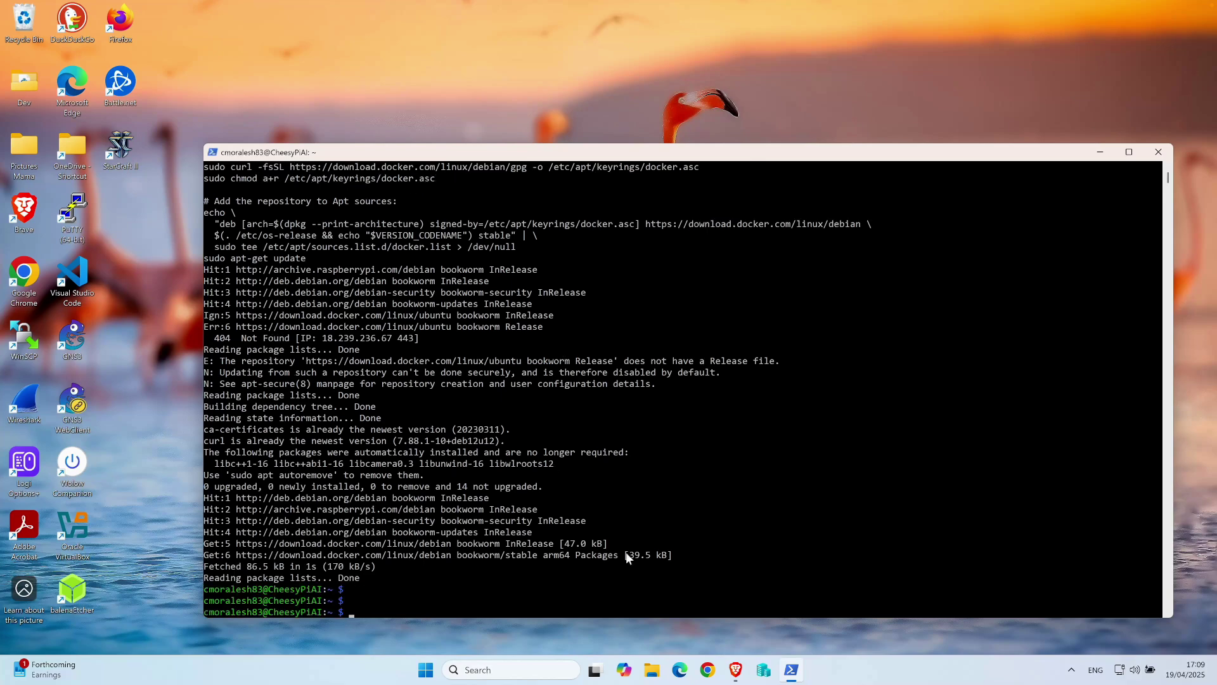
# Copy the docker-ce apt-get install command from step 2 of the Docker install guide
pyautogui.hotkey('alt', 'Tab')
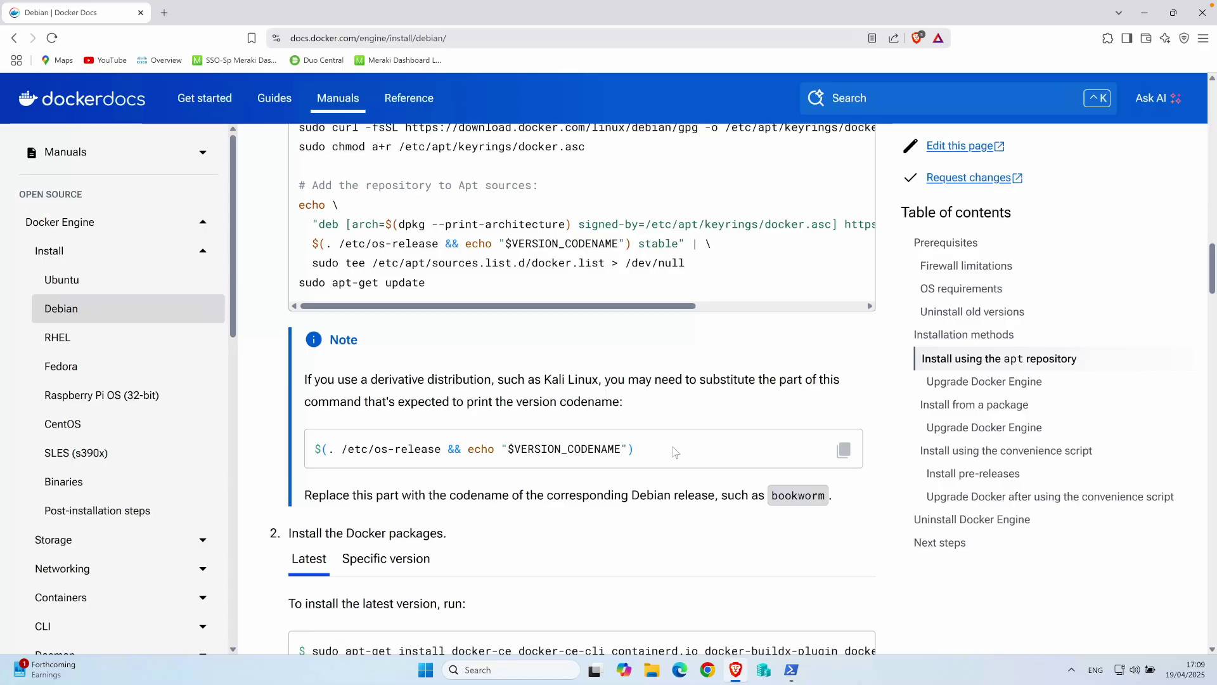
pyautogui.scroll(-1, 675, 452)
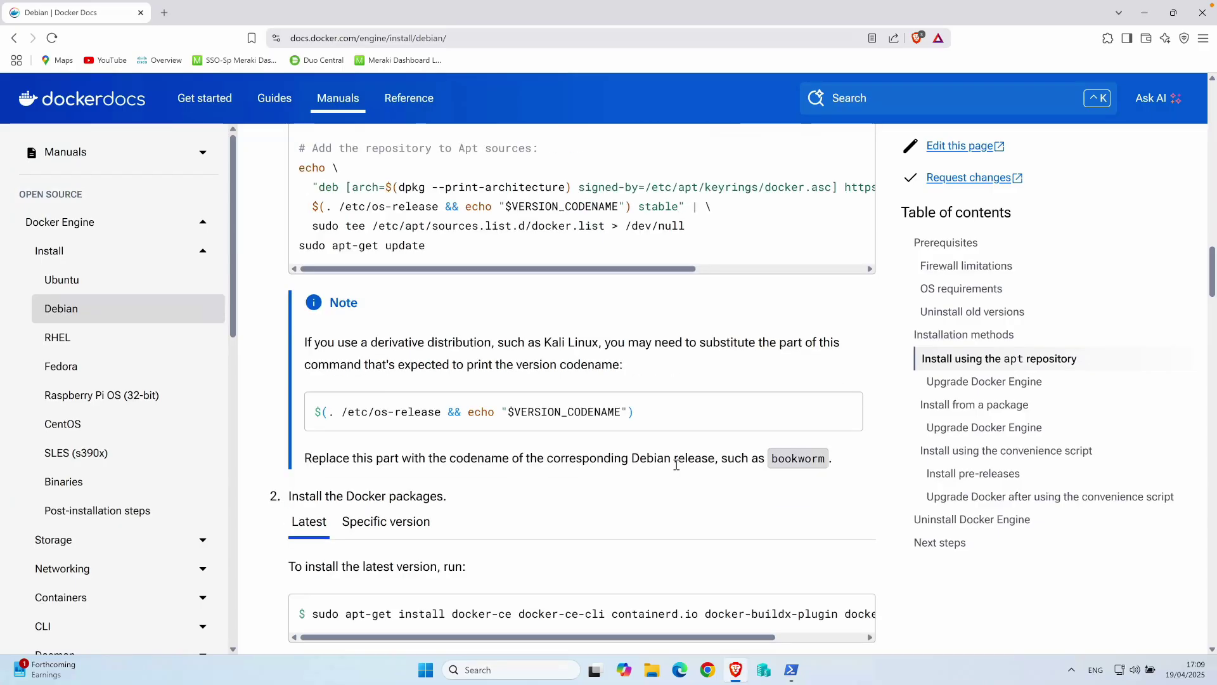
pyautogui.scroll(-1, 676, 465)
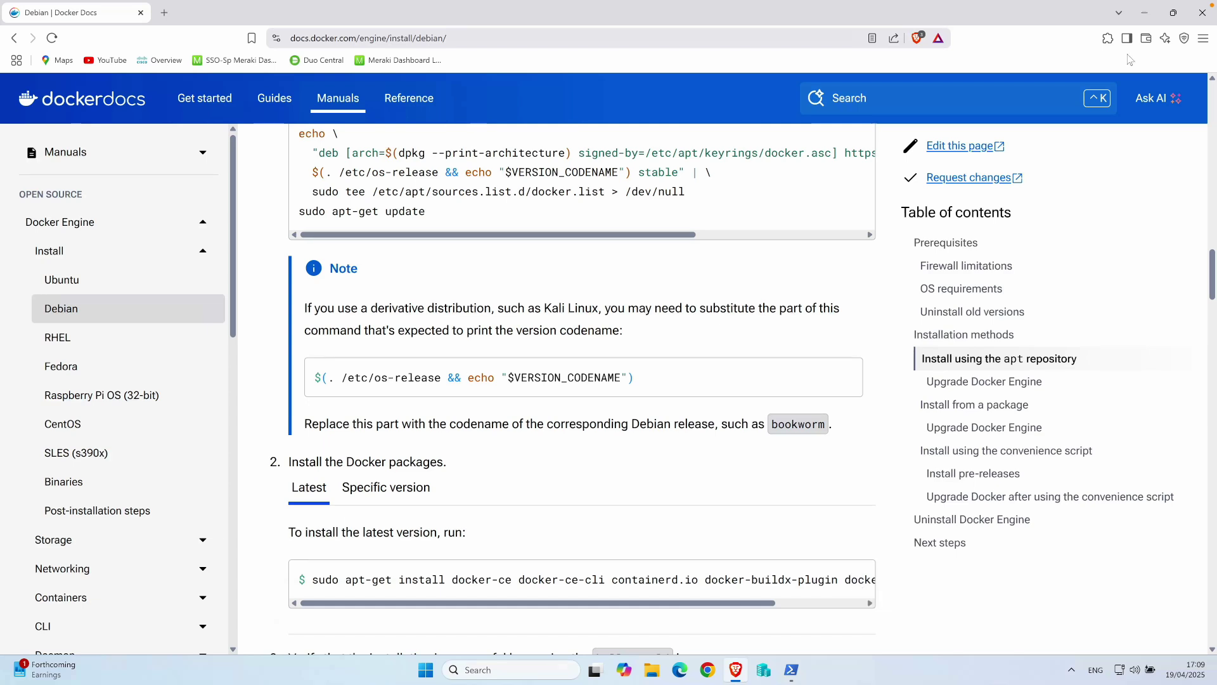
pyautogui.click(1144, 13)
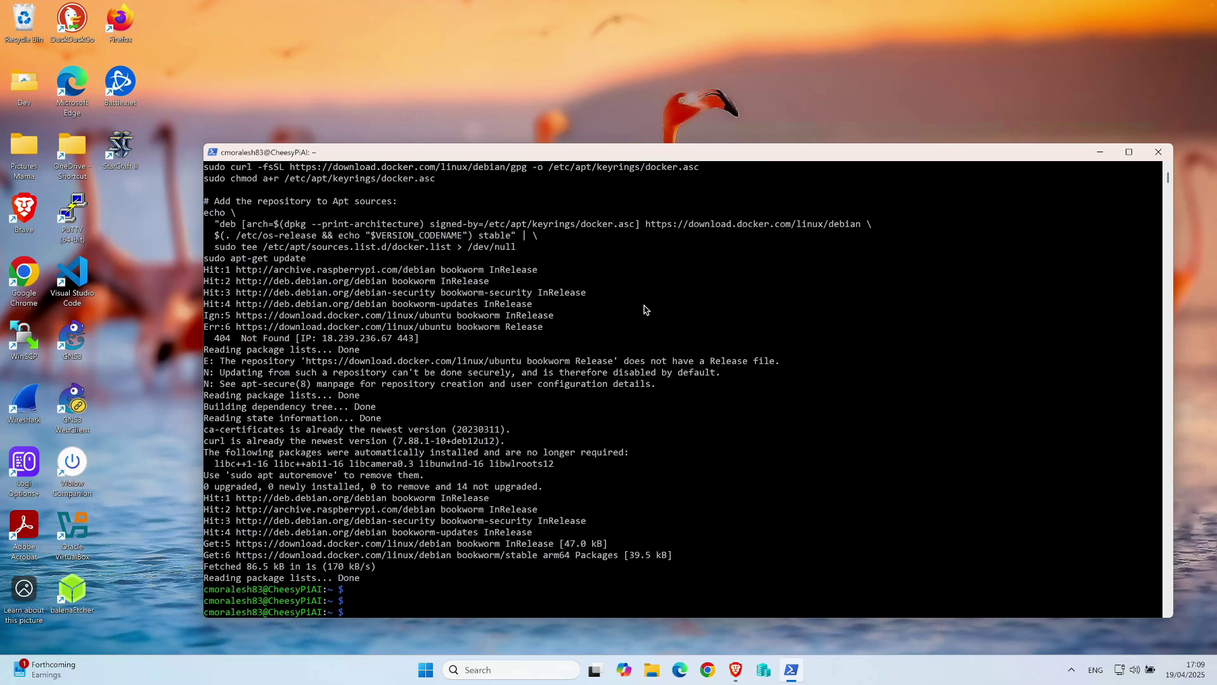
# Install docker-ce, its CLI, containerd.io and the buildx and compose plugins with apt-get -y
pyautogui.write('sudo apt-get install docker-ce docker-ce-cli containerd.io docker-buildx-plugin docker-compose-plugin')
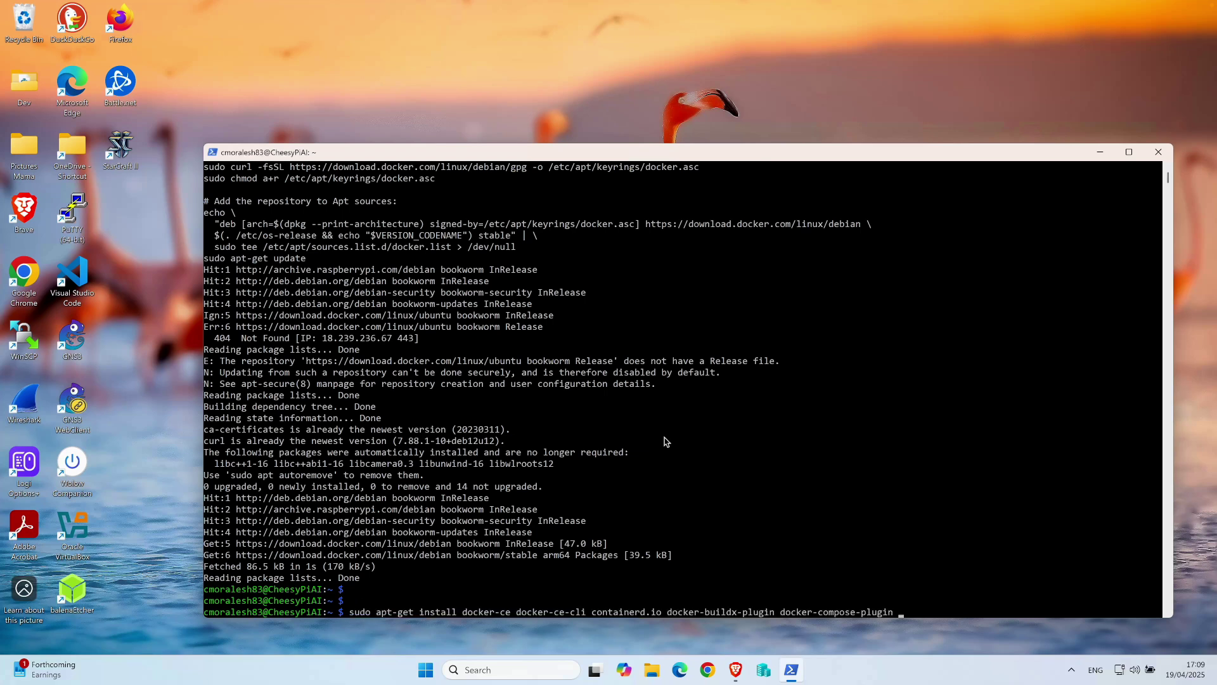
pyautogui.write('-y')
pyautogui.press('Return')
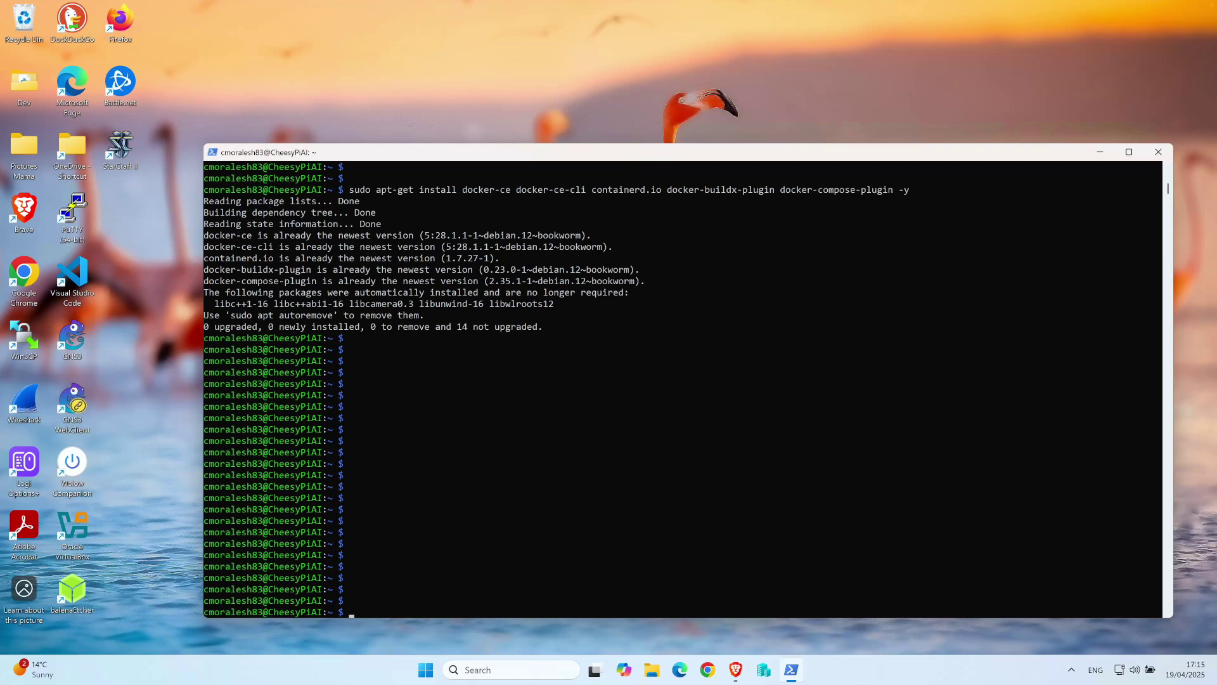
pyautogui.click(773, 509)
# Open the ollama service override in nano with sudo systemctl edit ollama
pyautogui.write('sudp ')
pyautogui.write('sys')
pyautogui.write('temc')
pyautogui.write('tl edit oll')
pyautogui.write('ama')
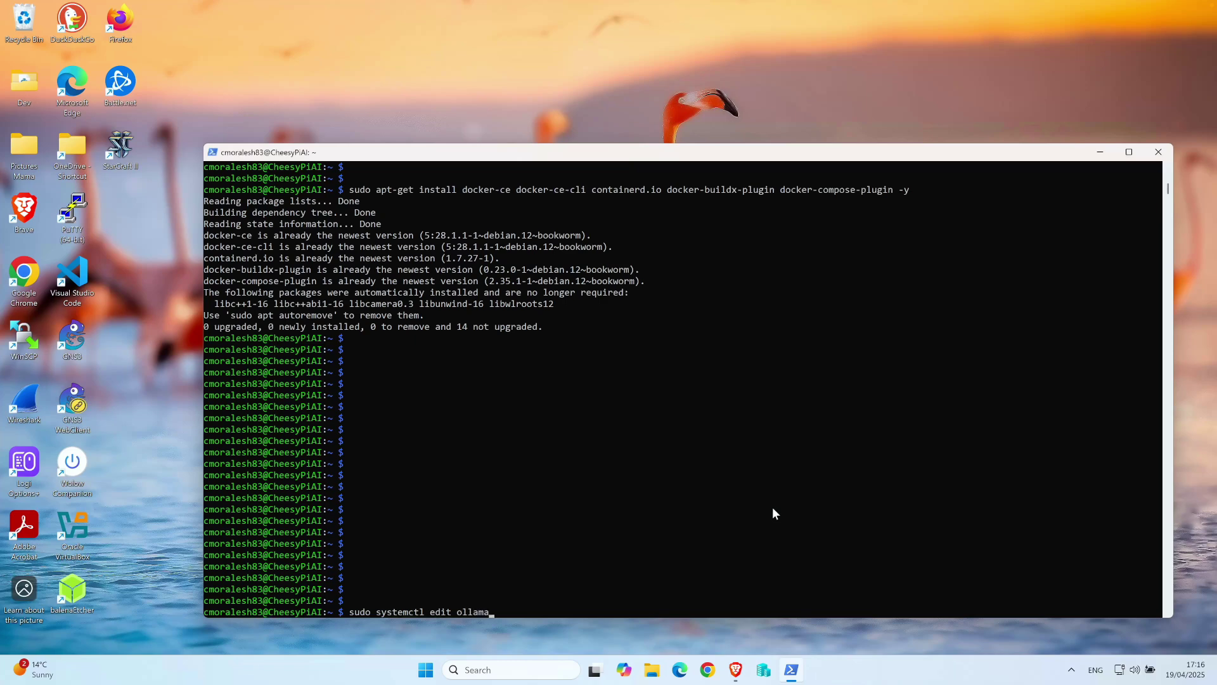
pyautogui.press('Return')
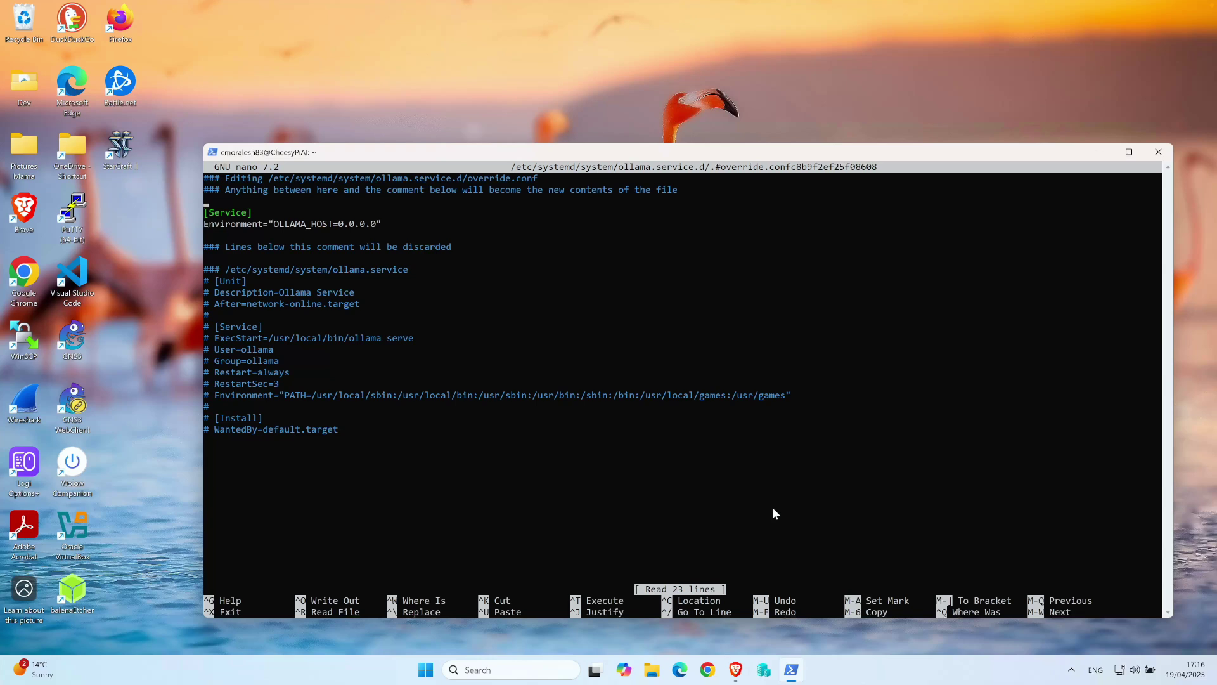
# Check the Environment="OLLAMA_HOST=0.0.0.0" line under [Service], then exit nano
pyautogui.press('Left')
pyautogui.press('Left')
pyautogui.press('Left')
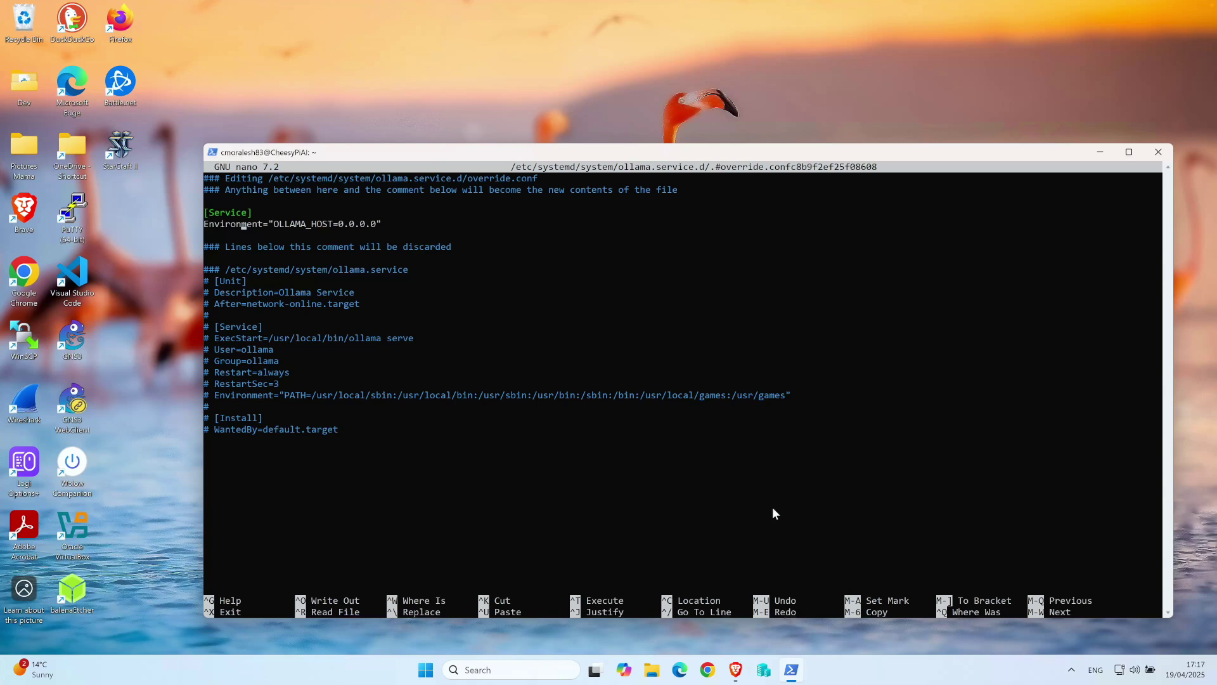
pyautogui.press('Right')
pyautogui.hotkey('ctrl', 'x')
pyautogui.press('Return')
pyautogui.press('Return')
pyautogui.press('Return')
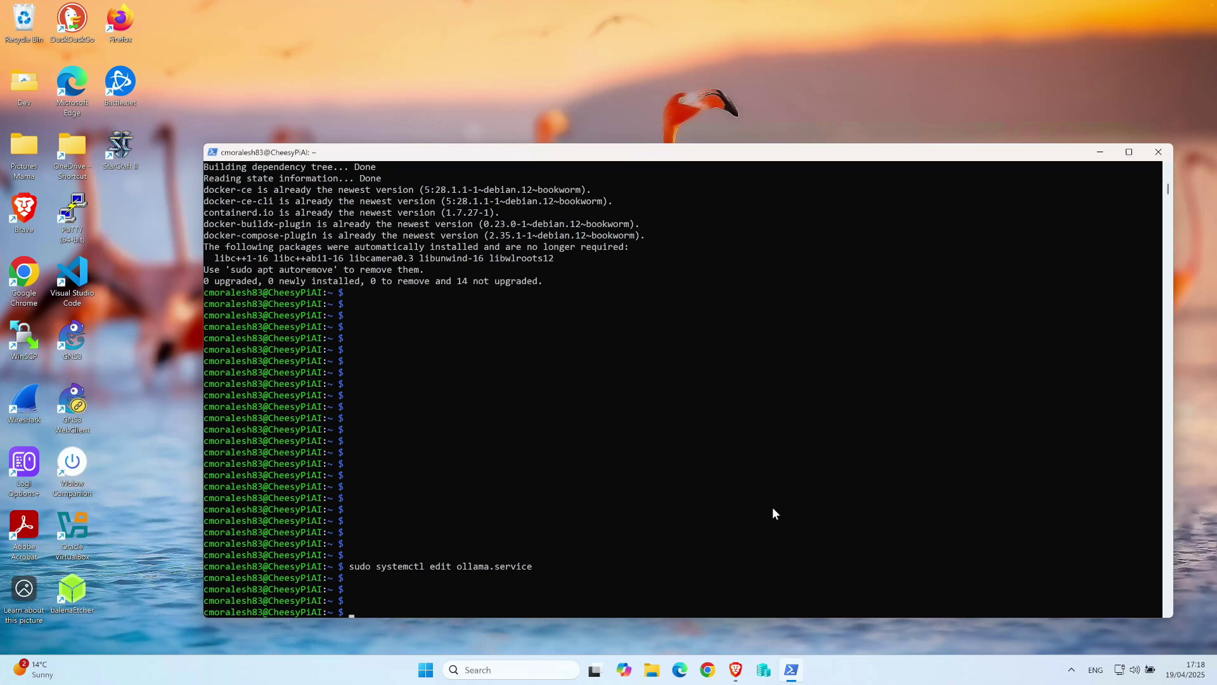
# Stop and restart the ollama service with systemctl, then enter ps aux | grep ollama
pyautogui.write('sudo systemctl stop ollama')
pyautogui.press('Return')
pyautogui.press('Up')
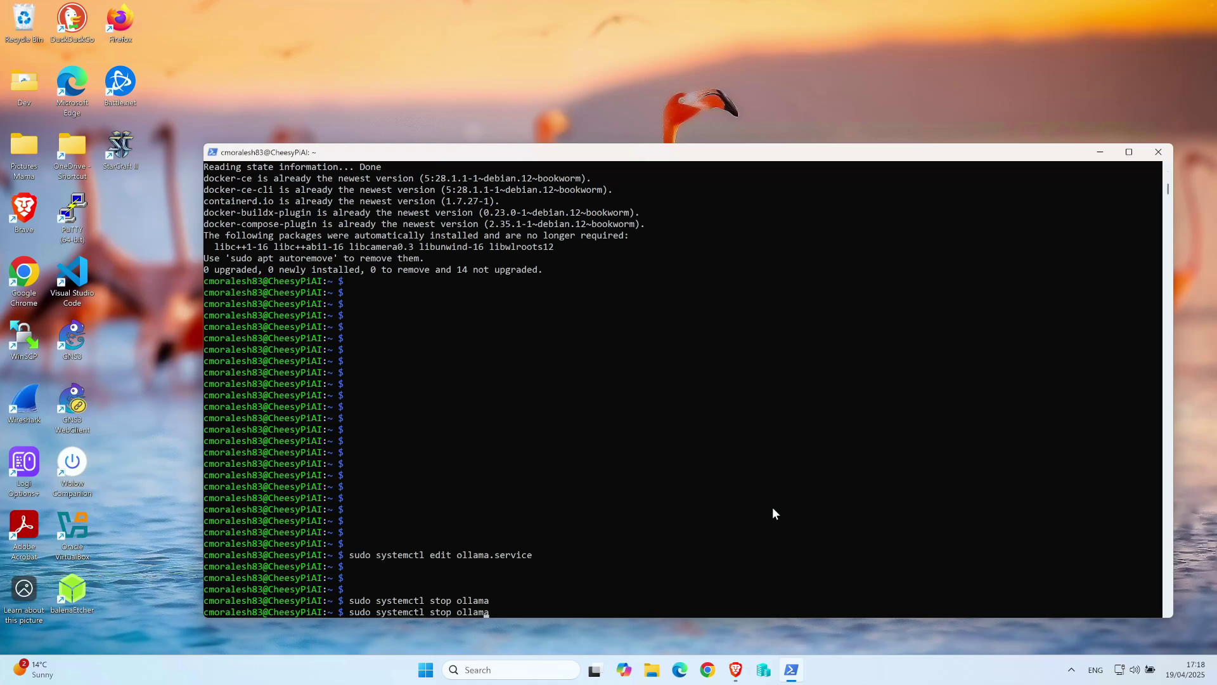
pyautogui.press('BackSpace')
pyautogui.press('BackSpace')
pyautogui.press('BackSpace')
pyautogui.press('BackSpace')
pyautogui.press('BackSpace')
pyautogui.press('BackSpace')
pyautogui.press('BackSpace')
pyautogui.press('BackSpace')
pyautogui.press('BackSpace')
pyautogui.press('BackSpace')
pyautogui.press('BackSpace')
pyautogui.write('start ollama')
pyautogui.press('Return')
pyautogui.write('ps aux ')
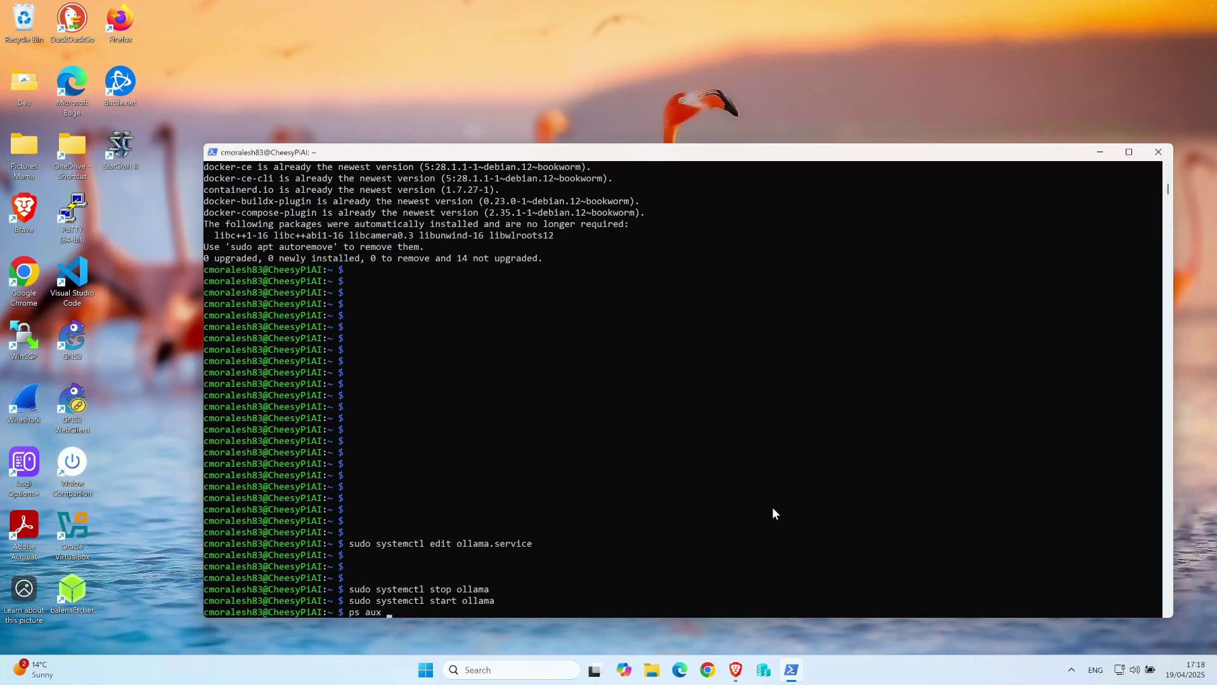
pyautogui.write('| grep ollama')
# List the ollama processes, then run ss -tulnp to confirm port 11434 is listening
pyautogui.press('Return')
pyautogui.press('Return')
pyautogui.press('Return')
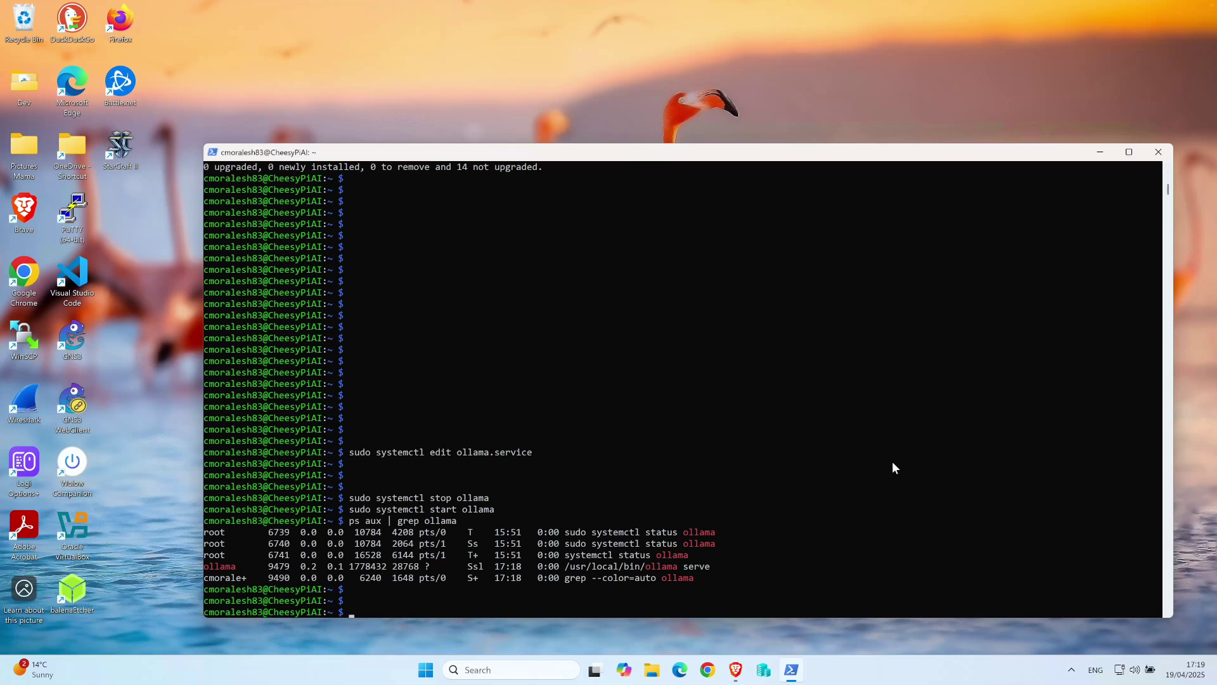
pyautogui.write('ss -tulnp')
pyautogui.press('Return')
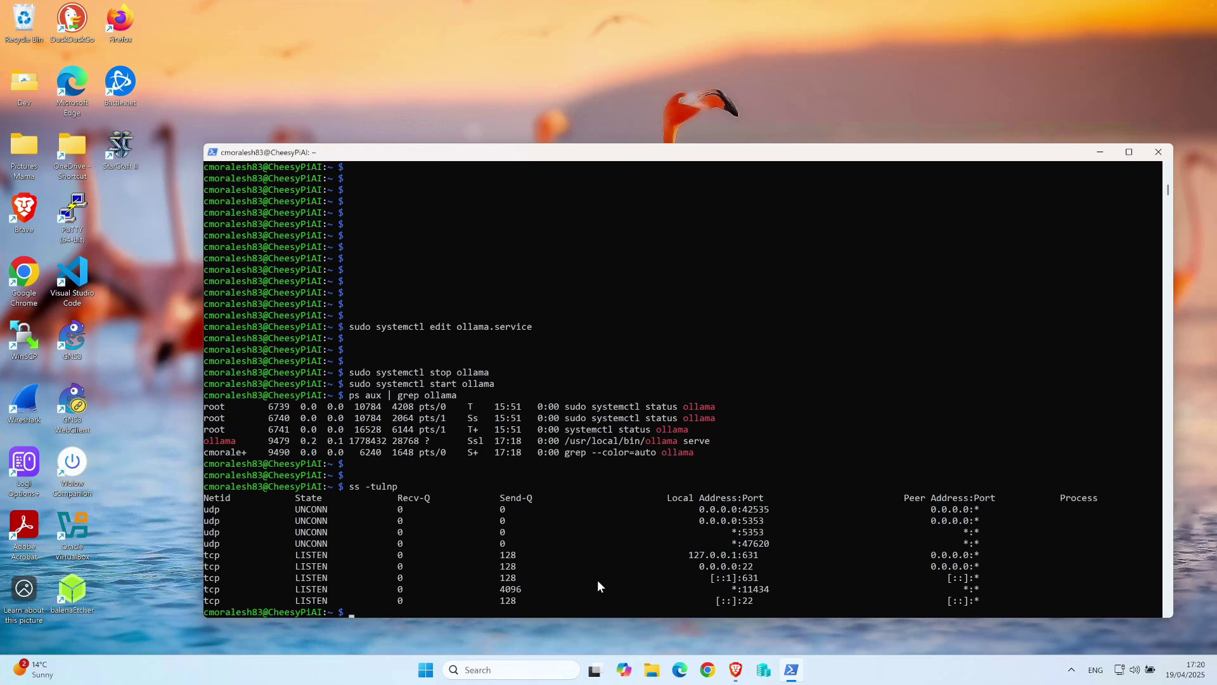
pyautogui.press('Return')
pyautogui.press('Return')
pyautogui.press('Return')
pyautogui.press('Return')
pyautogui.press('Return')
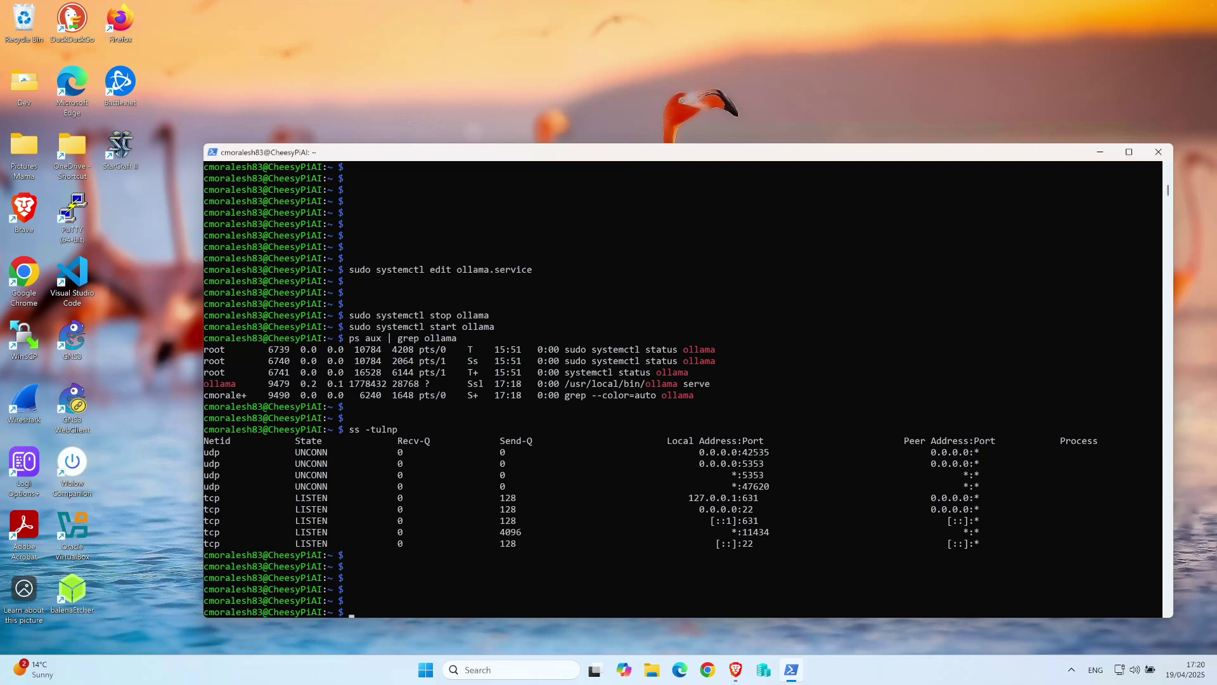
# Paste and run the docker run -d --name openwebui command without sudo
pyautogui.hotkey('ctrl', 'v')
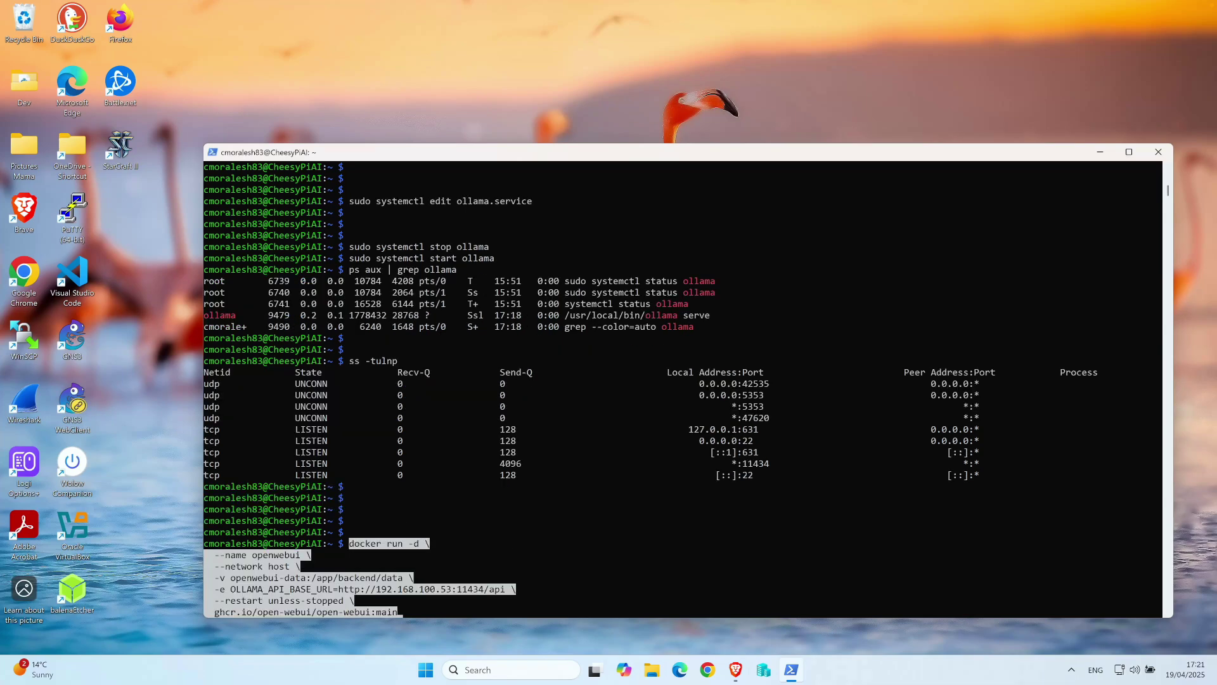
pyautogui.click(614, 546)
pyautogui.click(442, 549)
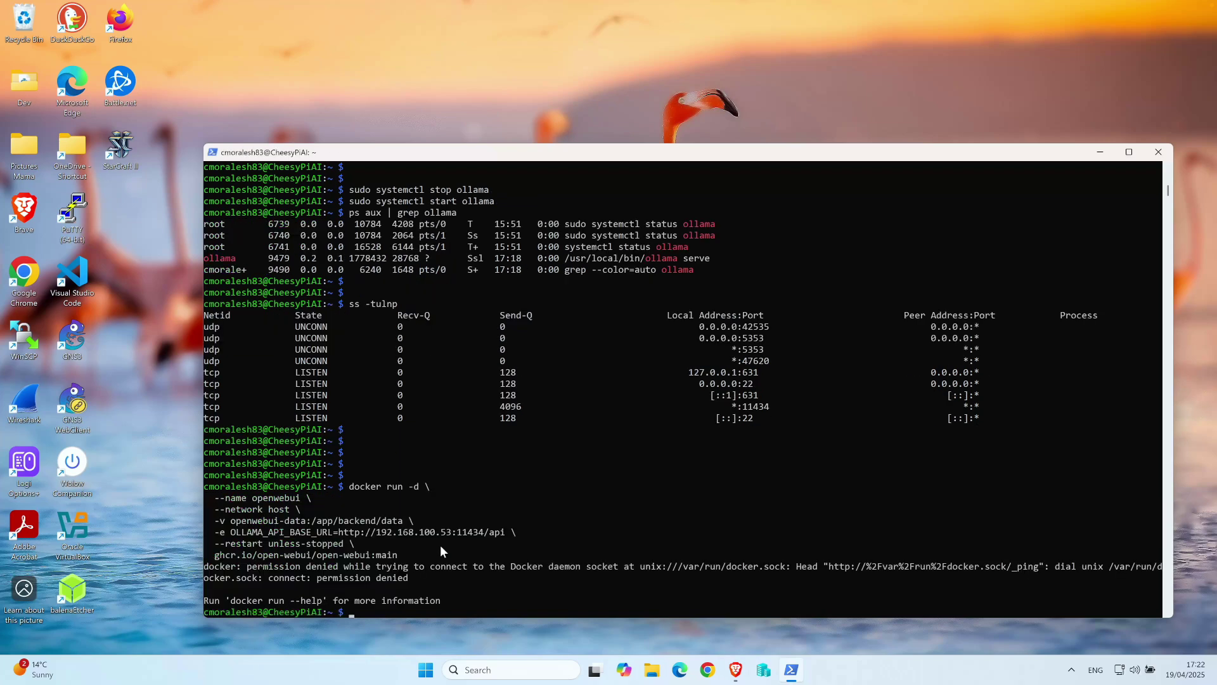
# Rerun the openwebui docker run command prefixed with sudo to pull and start Open WebUI
pyautogui.rightClick(600, 520)
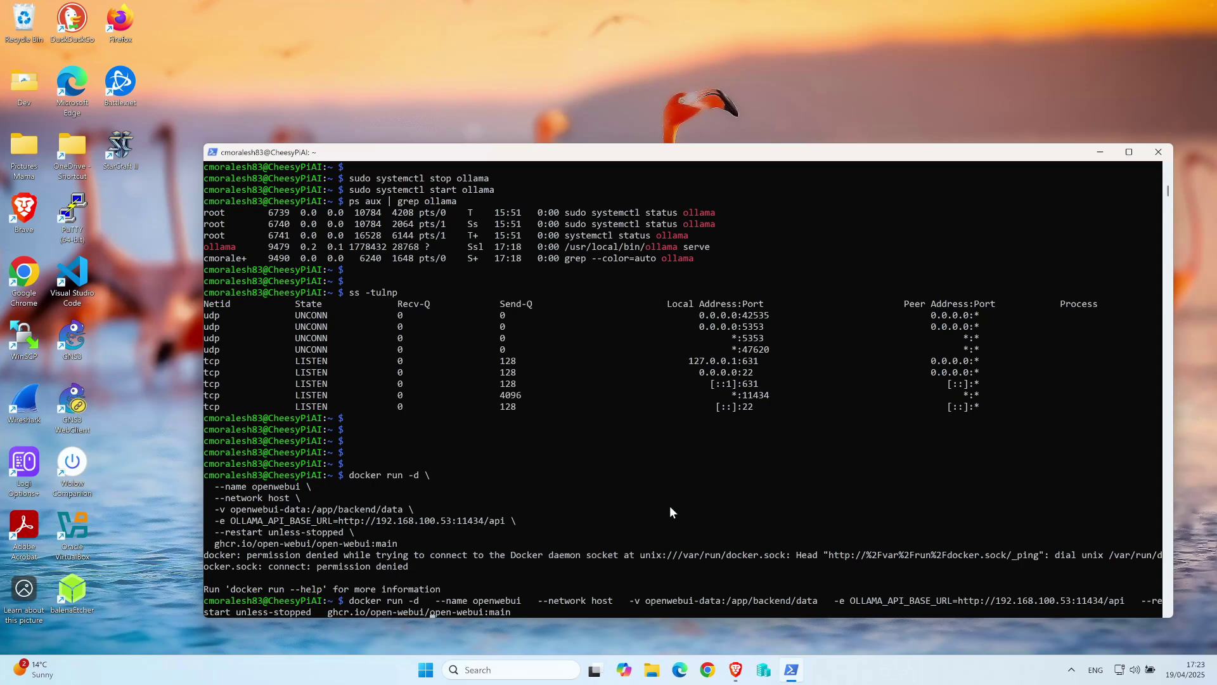
pyautogui.write('sudo')
pyautogui.press('Return')
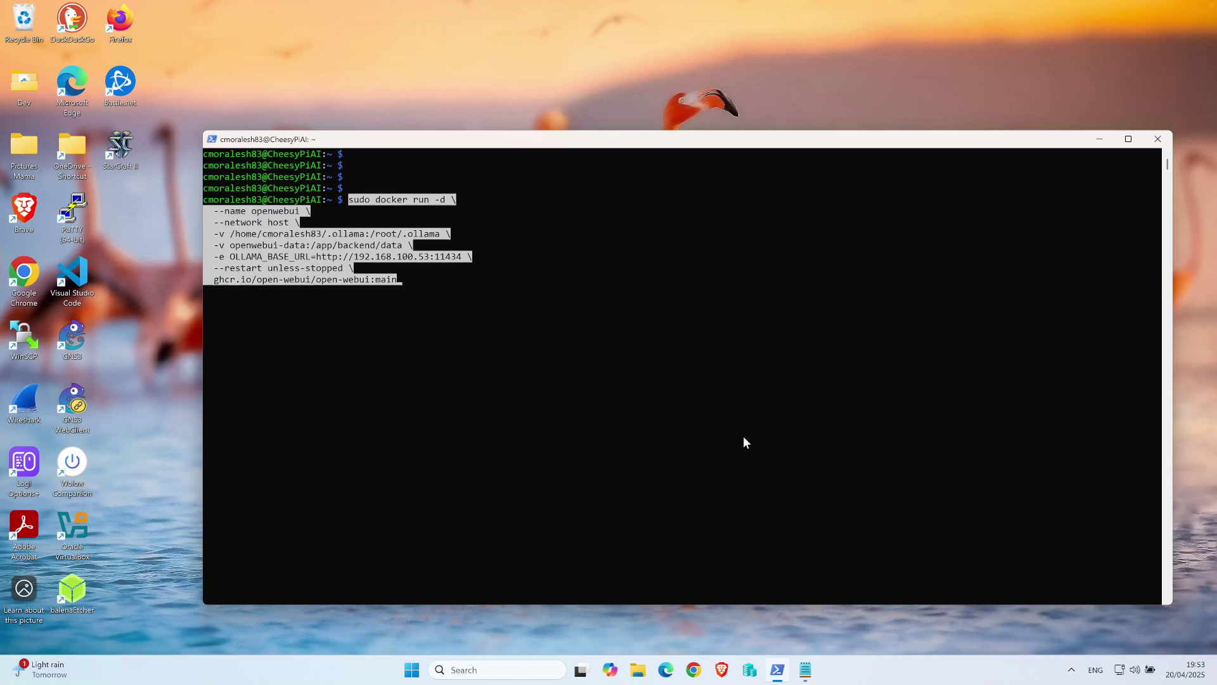
pyautogui.press('Return')
pyautogui.press('Return')
pyautogui.press('Return')
pyautogui.press('Return')
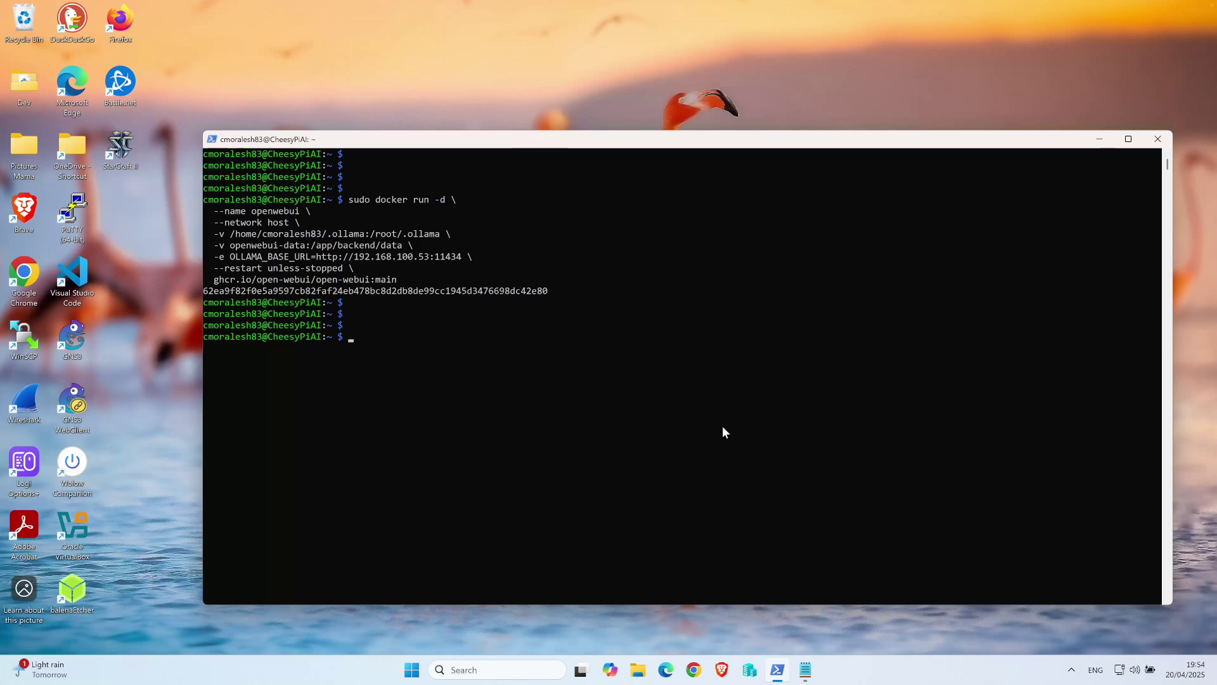
# List running containers with sudo docker ps and highlight the openwebui container name
pyautogui.write('sudo docker ps')
pyautogui.press('Return')
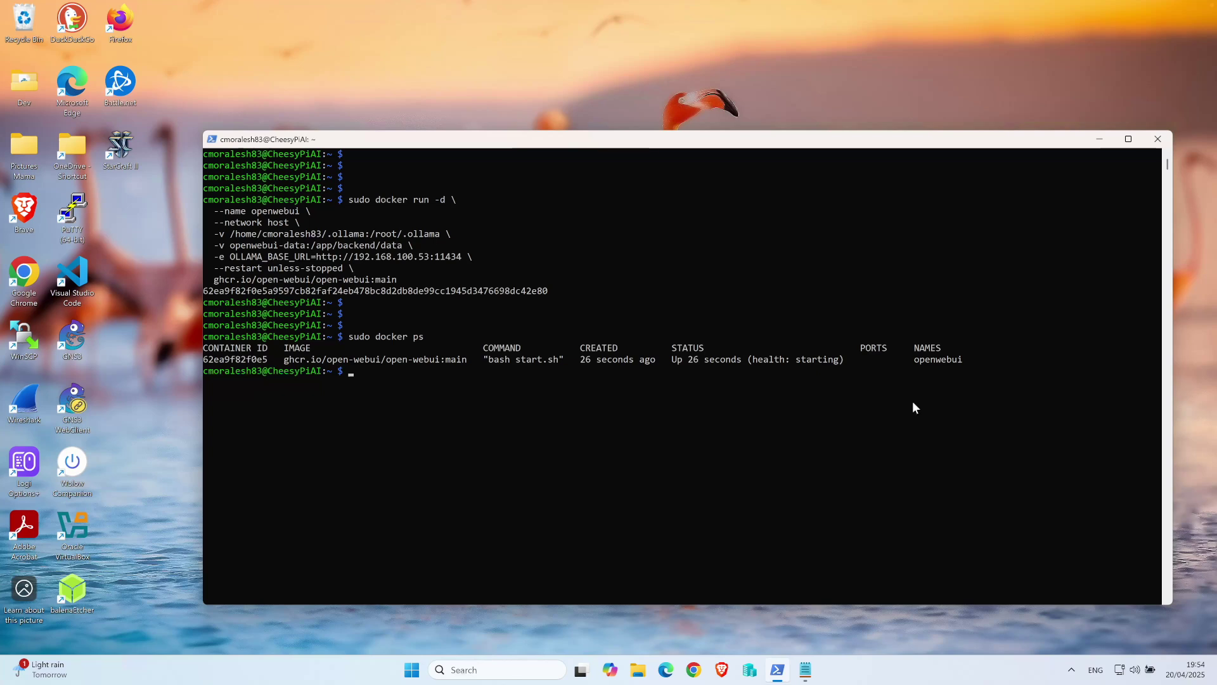
pyautogui.moveTo(914, 359); pyautogui.dragTo(964, 362)
pyautogui.click(578, 417)
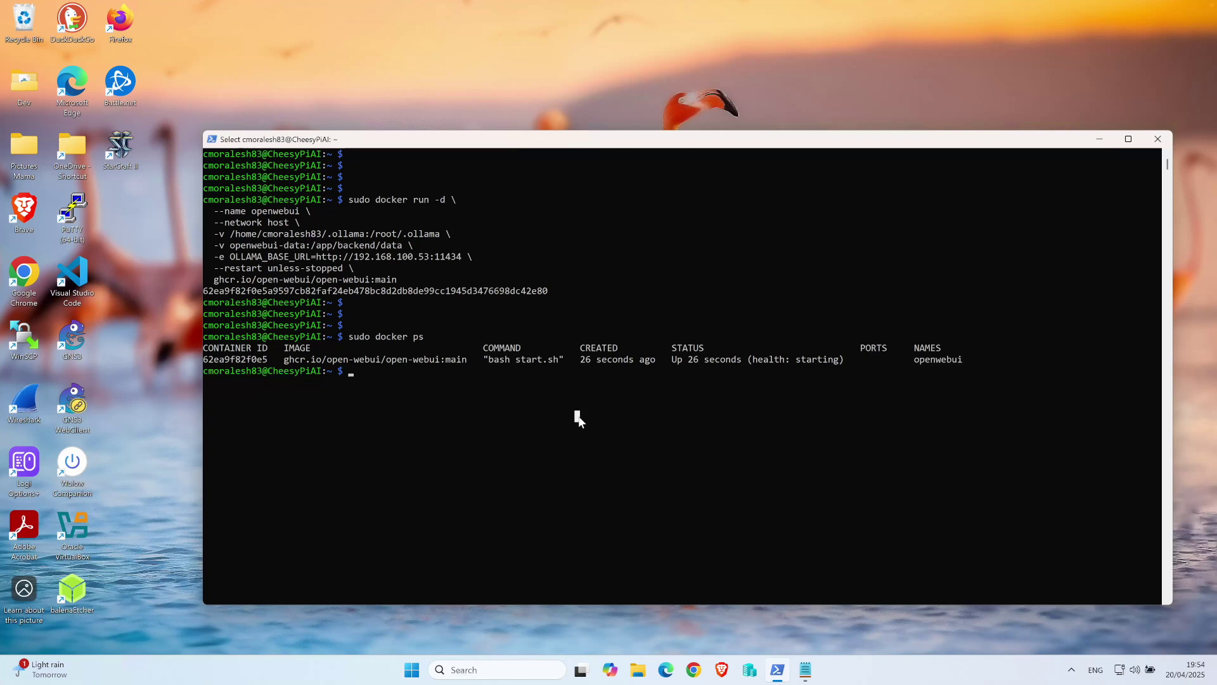
pyautogui.click(427, 384)
pyautogui.press('Escape')
pyautogui.press('Return')
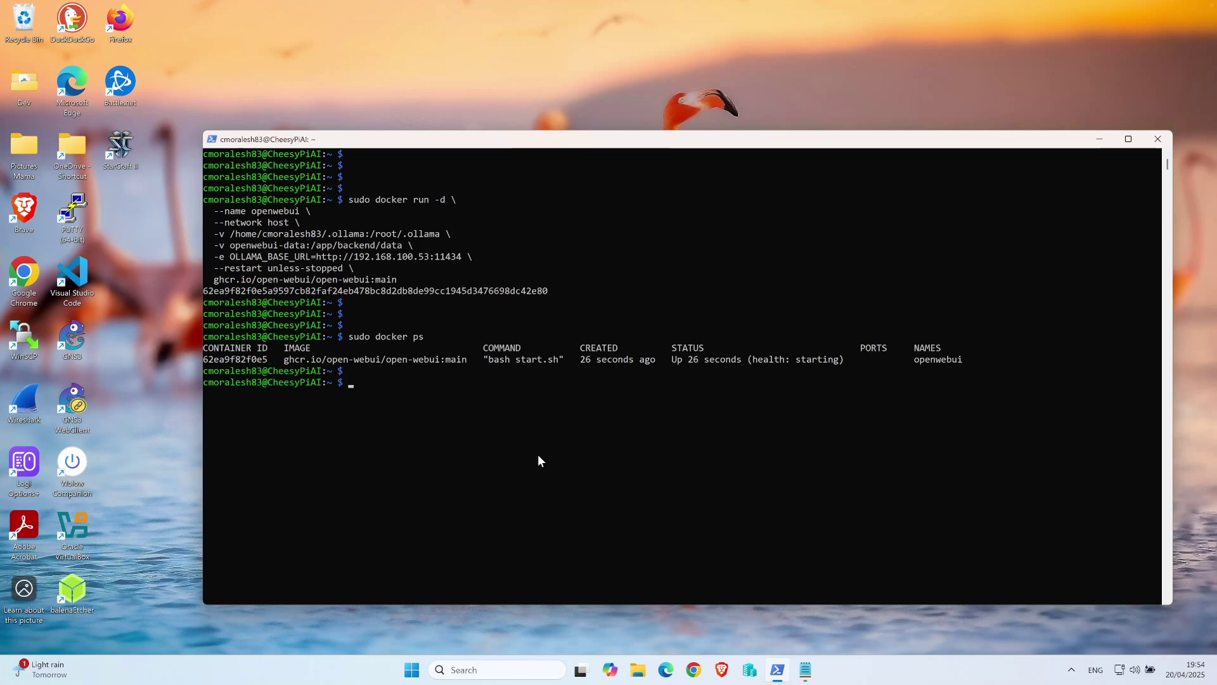
# Confirm the ollama service is active (running) with sudo systemctl status ollama, then quit the viewer
pyautogui.write('sudo systemctl status openwebu')
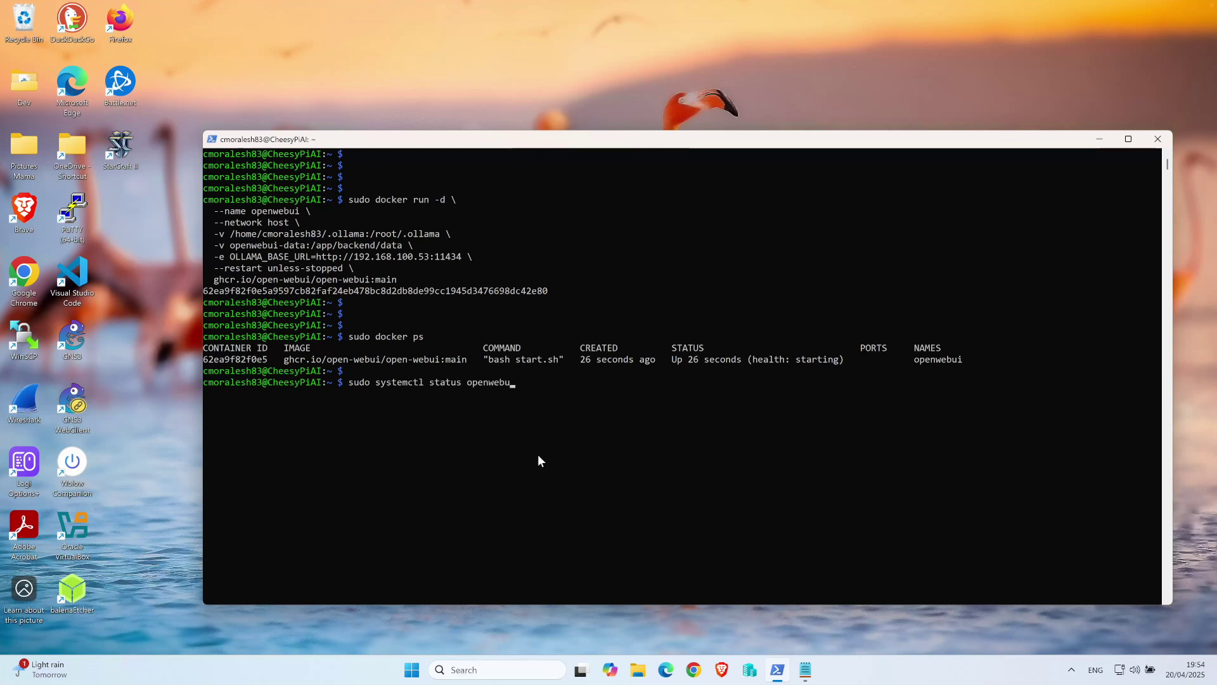
pyautogui.press('BackSpace')
pyautogui.press('BackSpace')
pyautogui.press('BackSpace')
pyautogui.press('BackSpace')
pyautogui.press('BackSpace')
pyautogui.press('BackSpace')
pyautogui.press('BackSpace')
pyautogui.press('BackSpace')
pyautogui.press('BackSpace')
pyautogui.write('ollama')
pyautogui.press('Return')
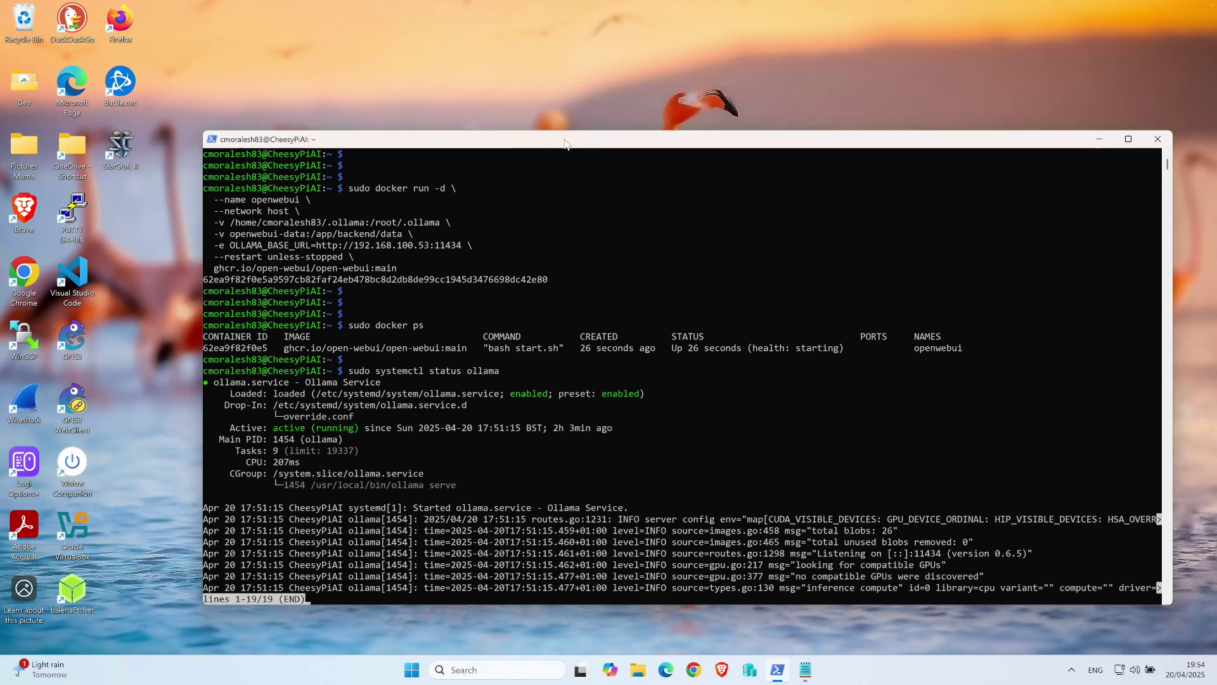
pyautogui.moveTo(565, 139); pyautogui.dragTo(533, 105)
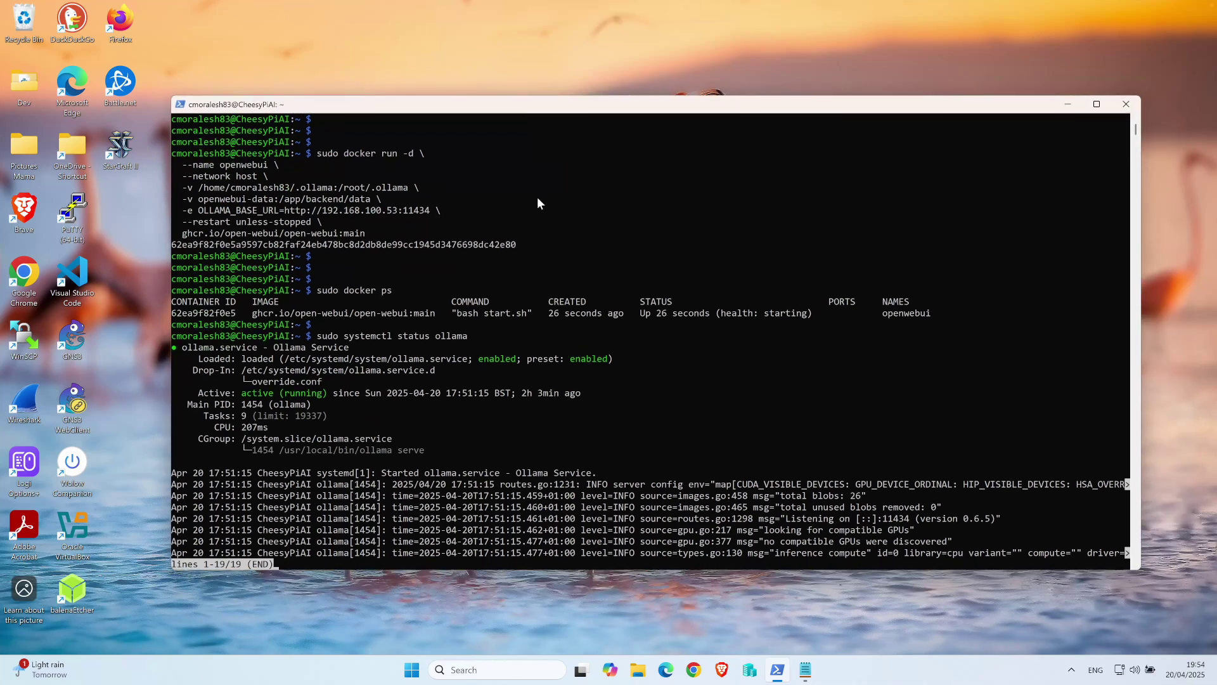
pyautogui.hotkey('alt', 'Tab')
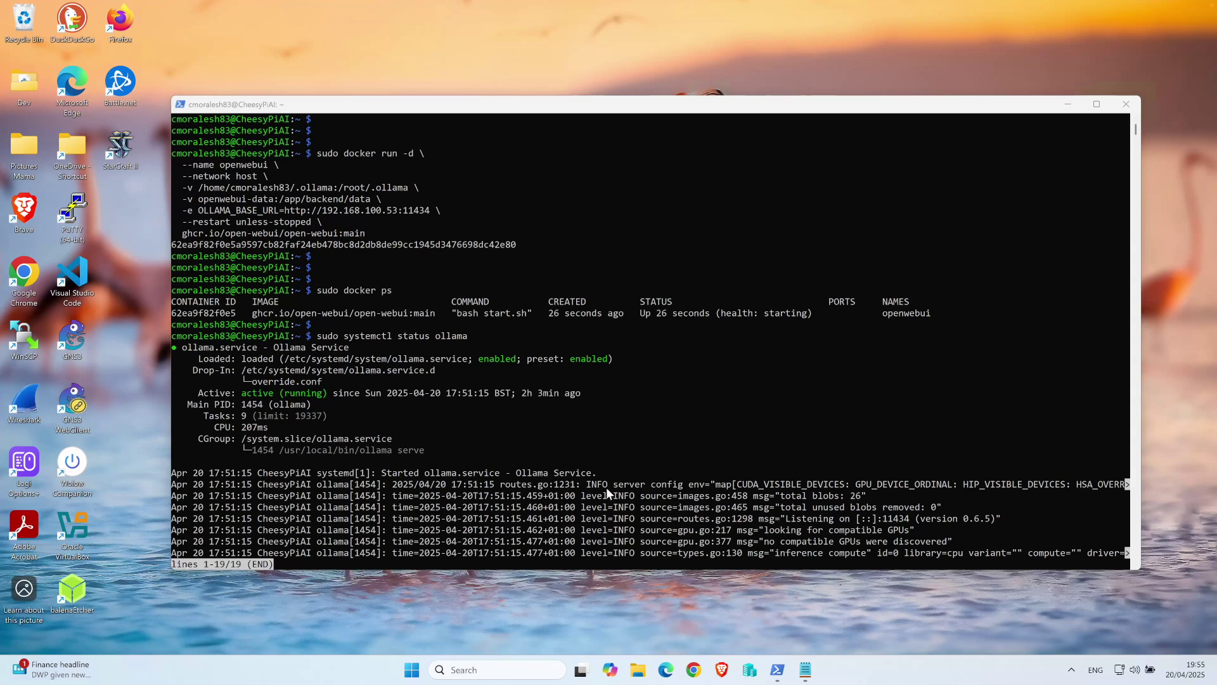
pyautogui.hotkey('ctrl', 'c')
pyautogui.press('Return')
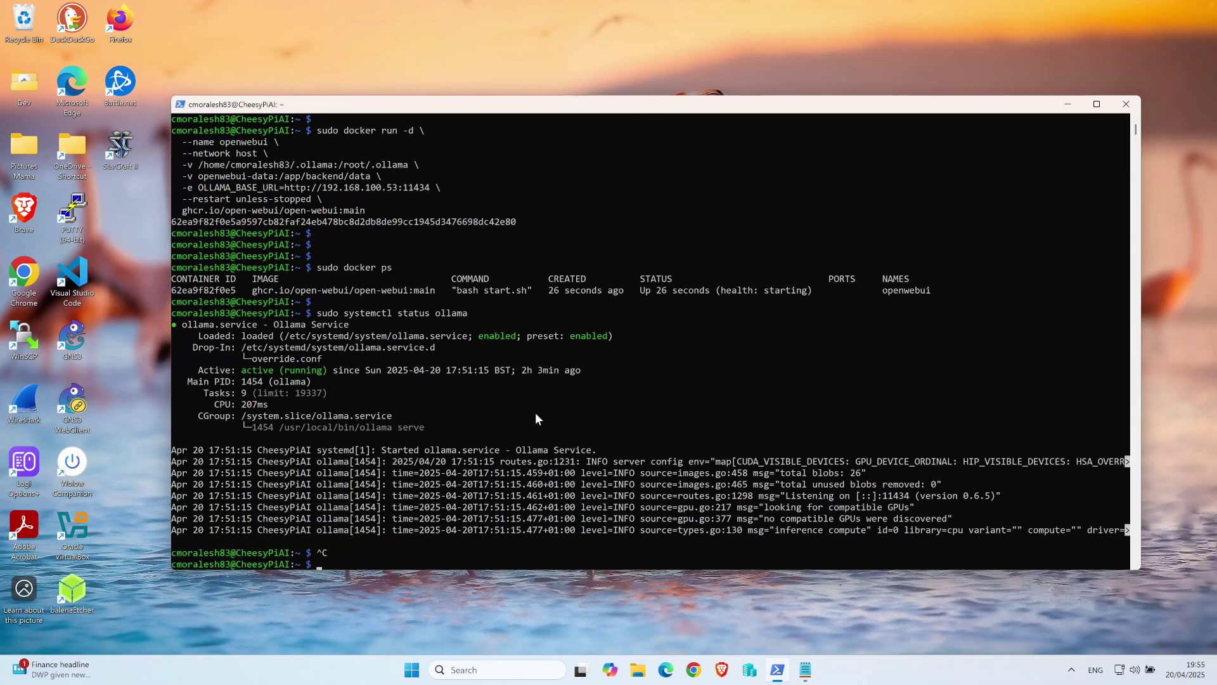
pyautogui.press('Return')
pyautogui.press('Return')
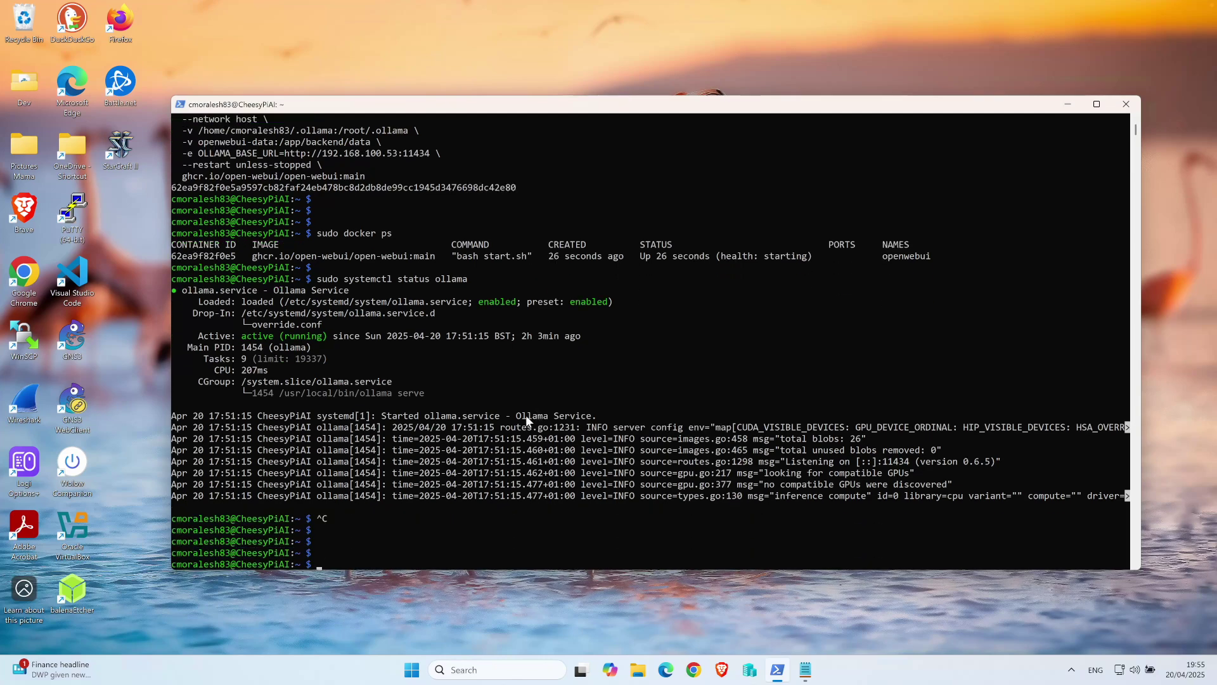
pyautogui.click(722, 670)
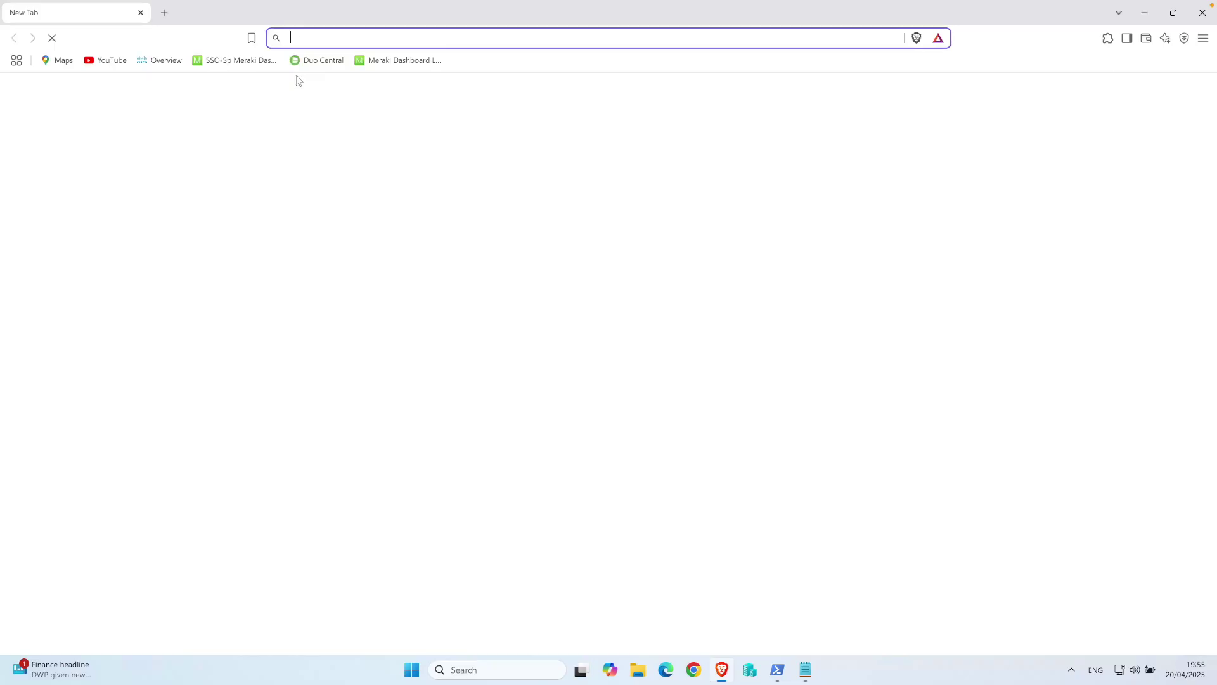
pyautogui.write('192')
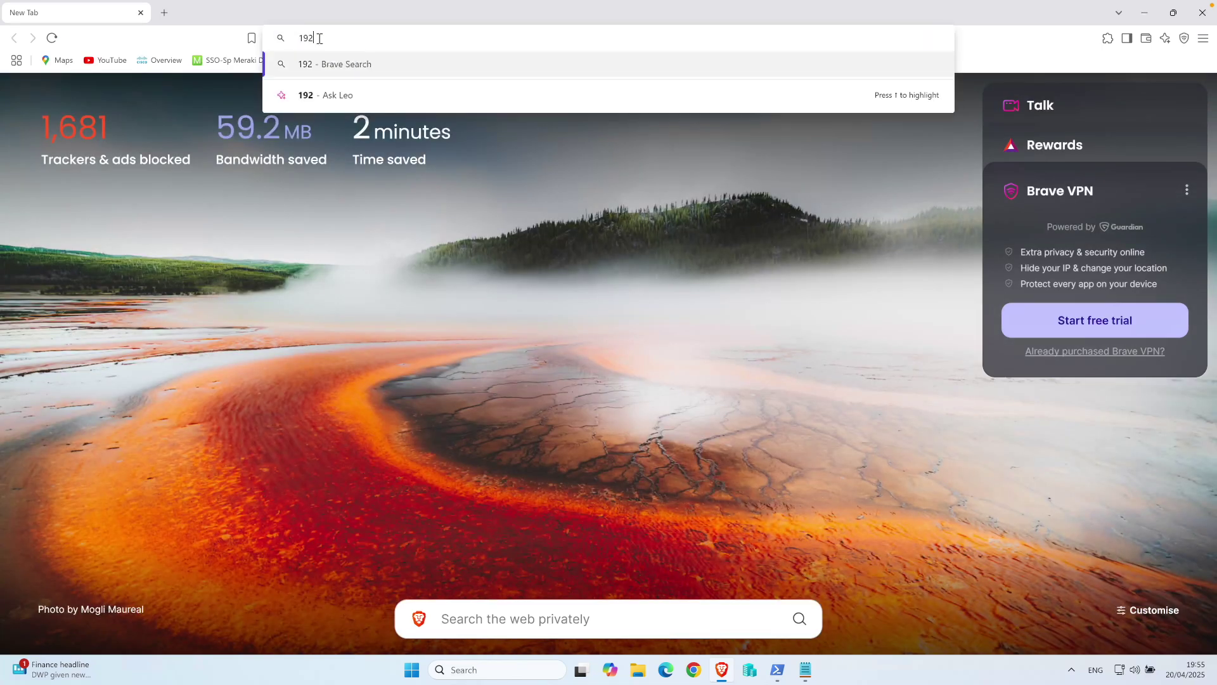
pyautogui.write('.168.100')
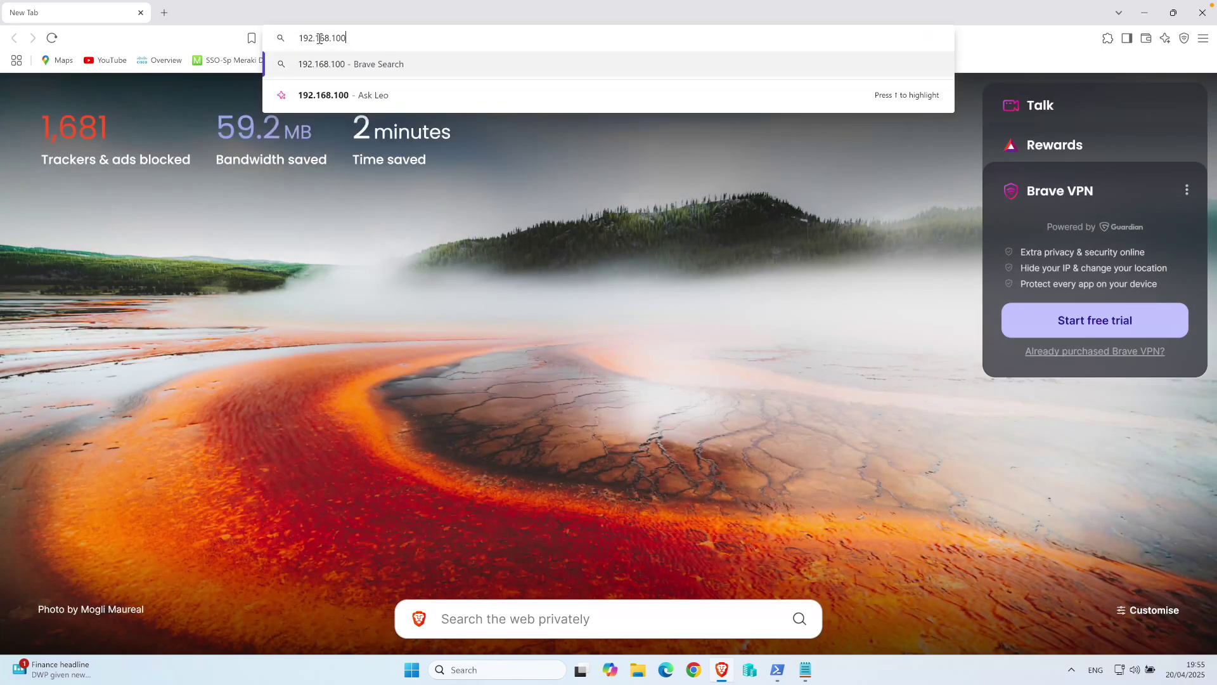
pyautogui.write('.53:8')
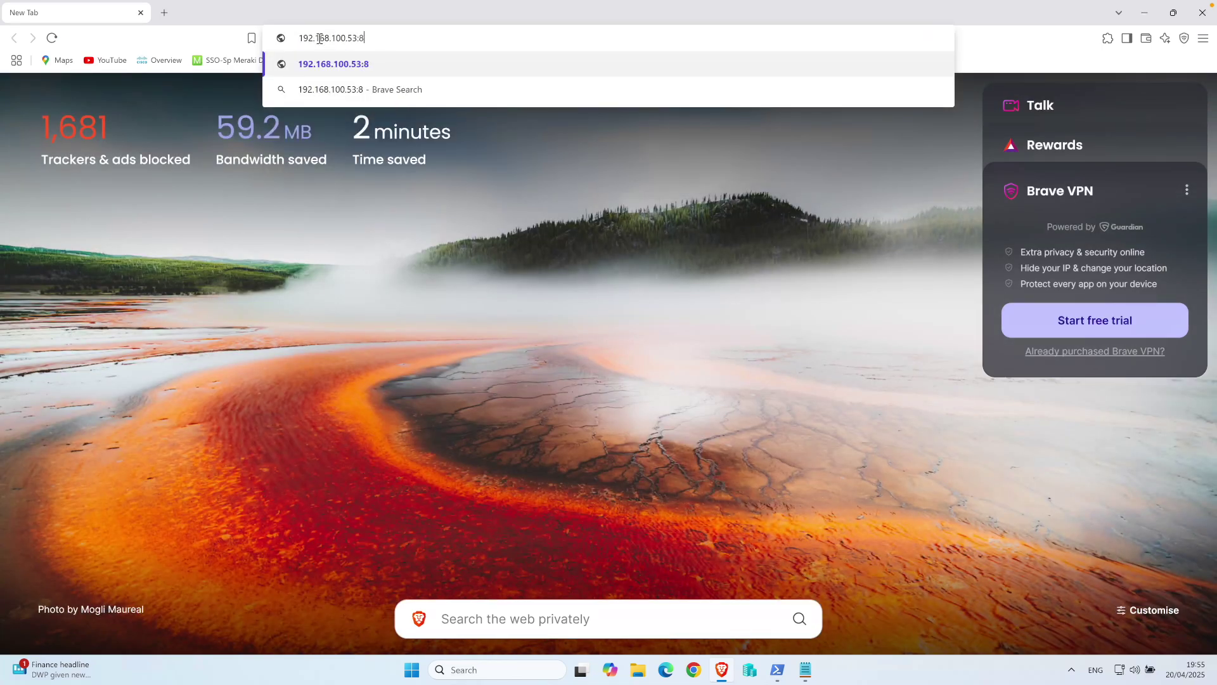
pyautogui.write('080')
pyautogui.write('htt')
pyautogui.write('p://')
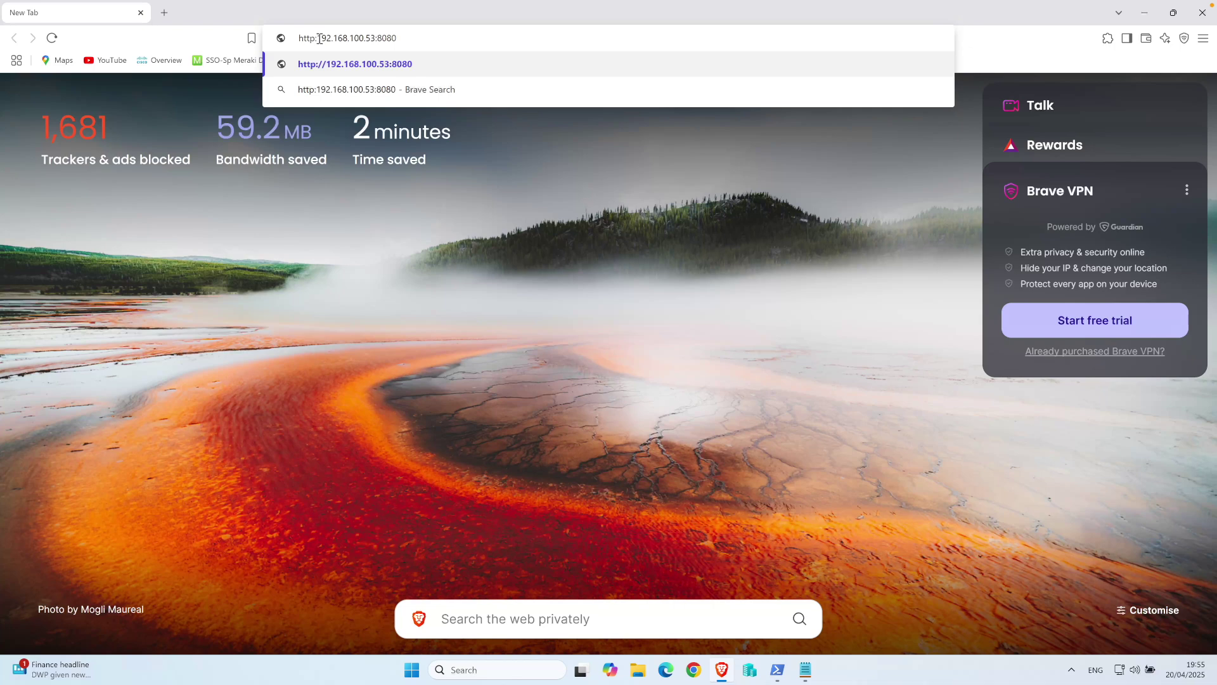
pyautogui.press('Return')
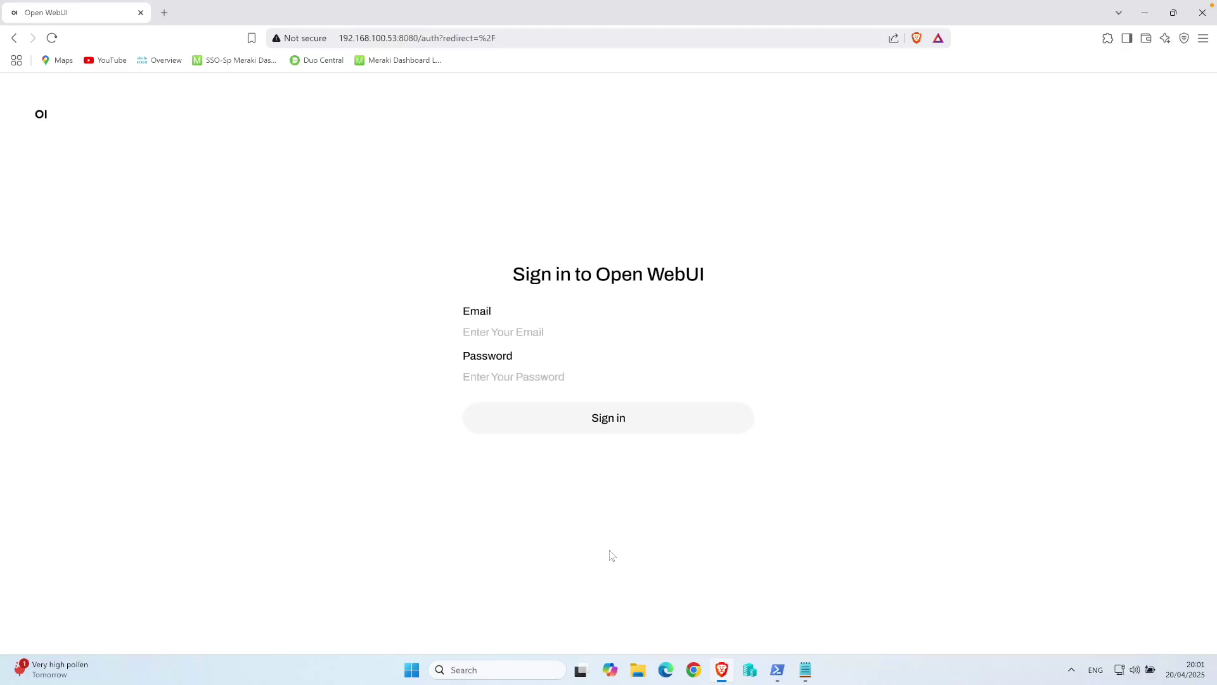
# Sign in to Open WebUI with the saved login and dismiss the save-password prompt
pyautogui.click(555, 334)
pyautogui.press('Down')
pyautogui.press('Return')
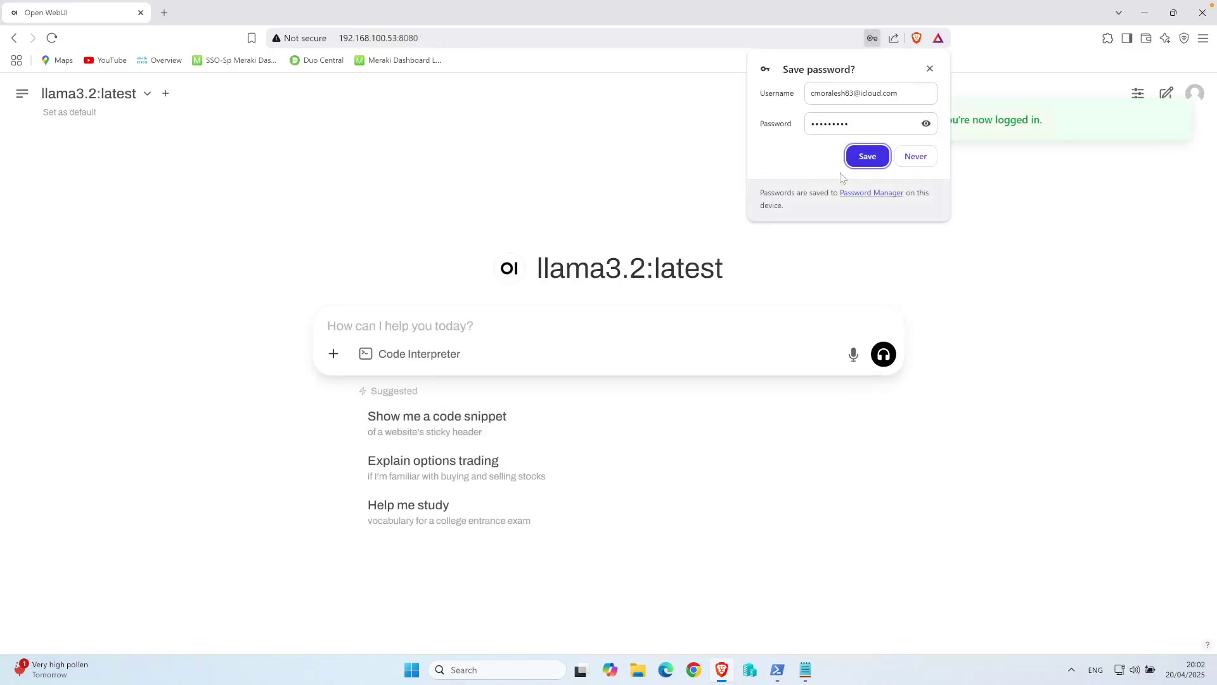
pyautogui.click(866, 157)
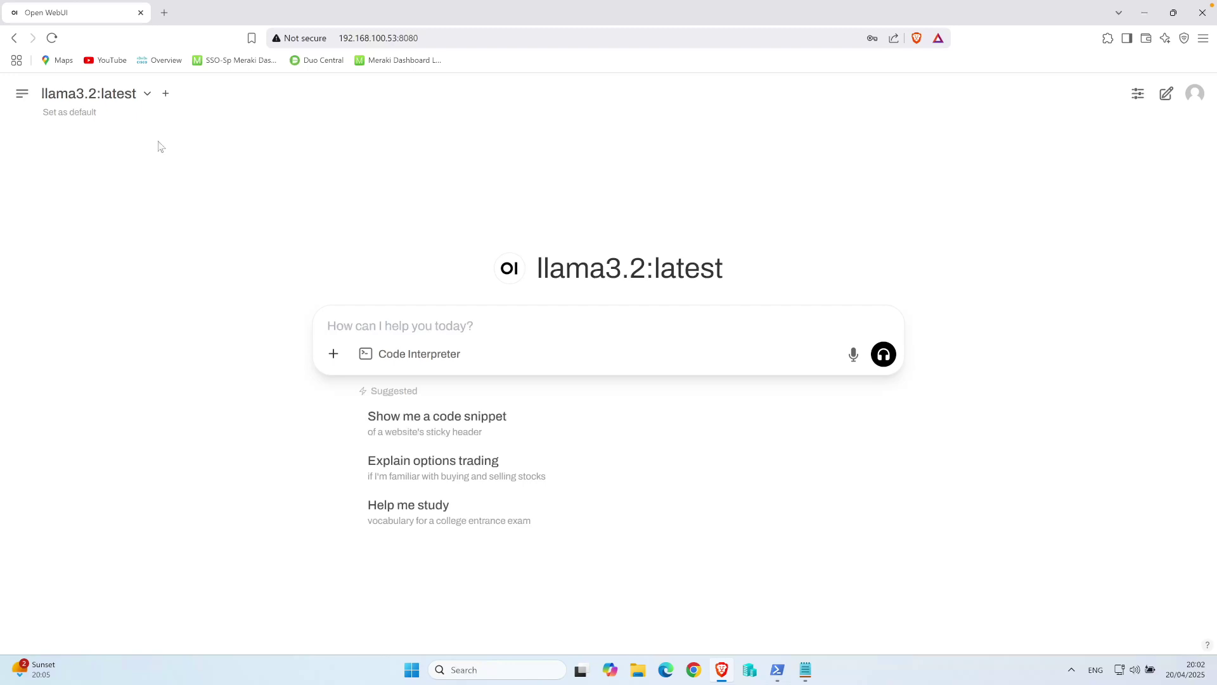
# Check the available models list, then show the sidebar with Workspace, Search and chat history
pyautogui.click(148, 95)
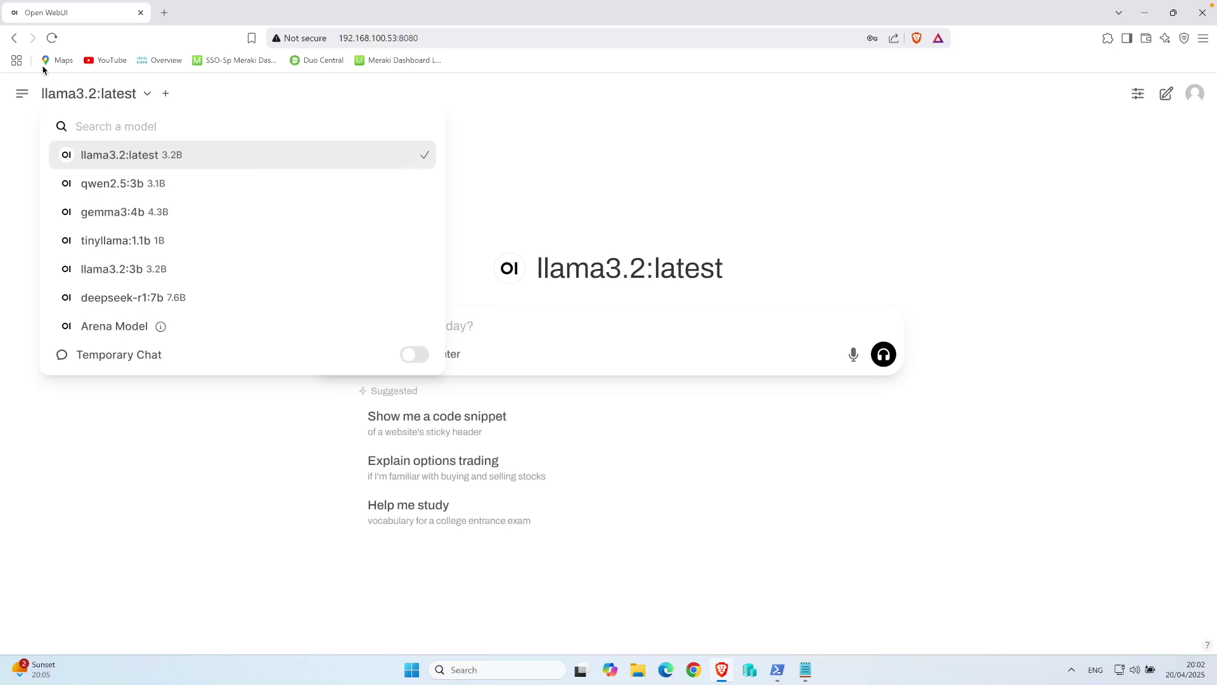
pyautogui.click(22, 93)
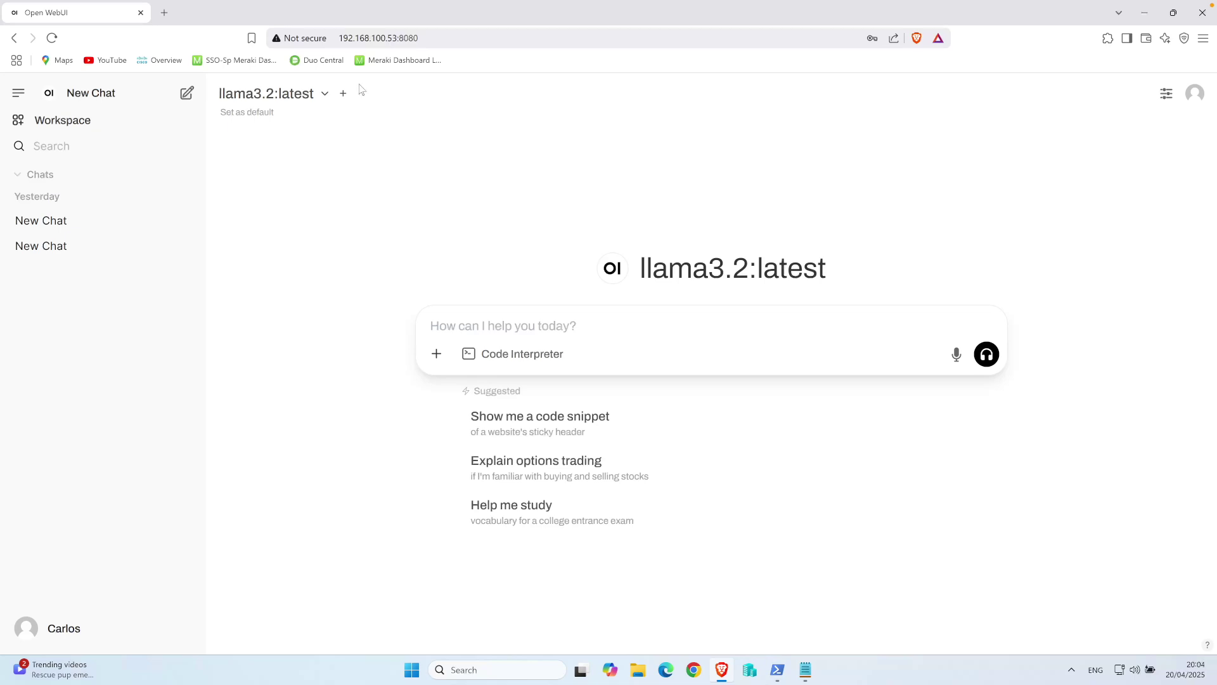
pyautogui.click(325, 93)
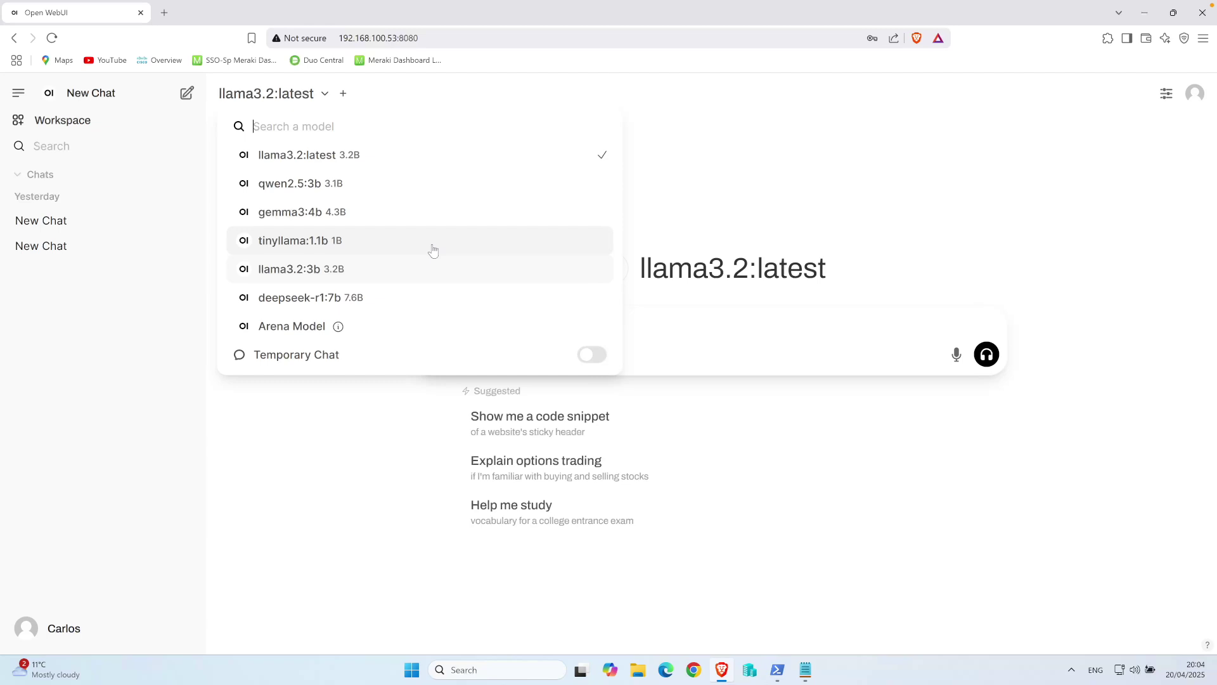
pyautogui.press('Escape')
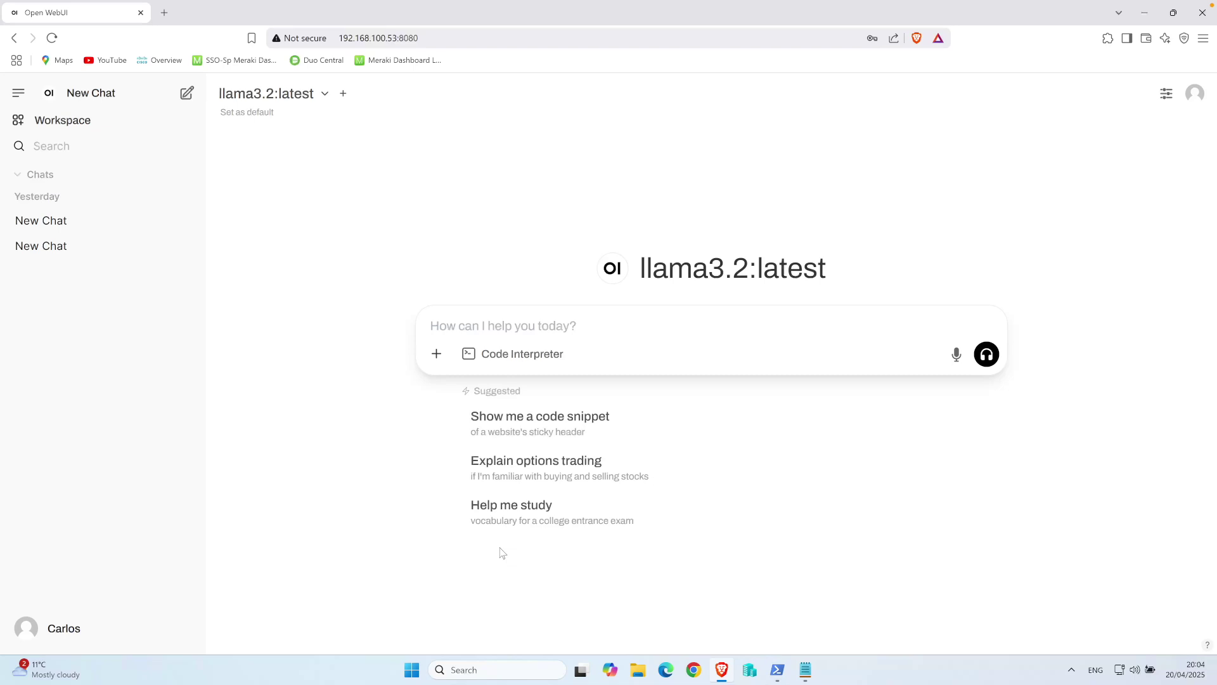
# Send the Help me study prompt to llama3.2:latest, then add tinyllama:1.1b as a second model
pyautogui.click(528, 512)
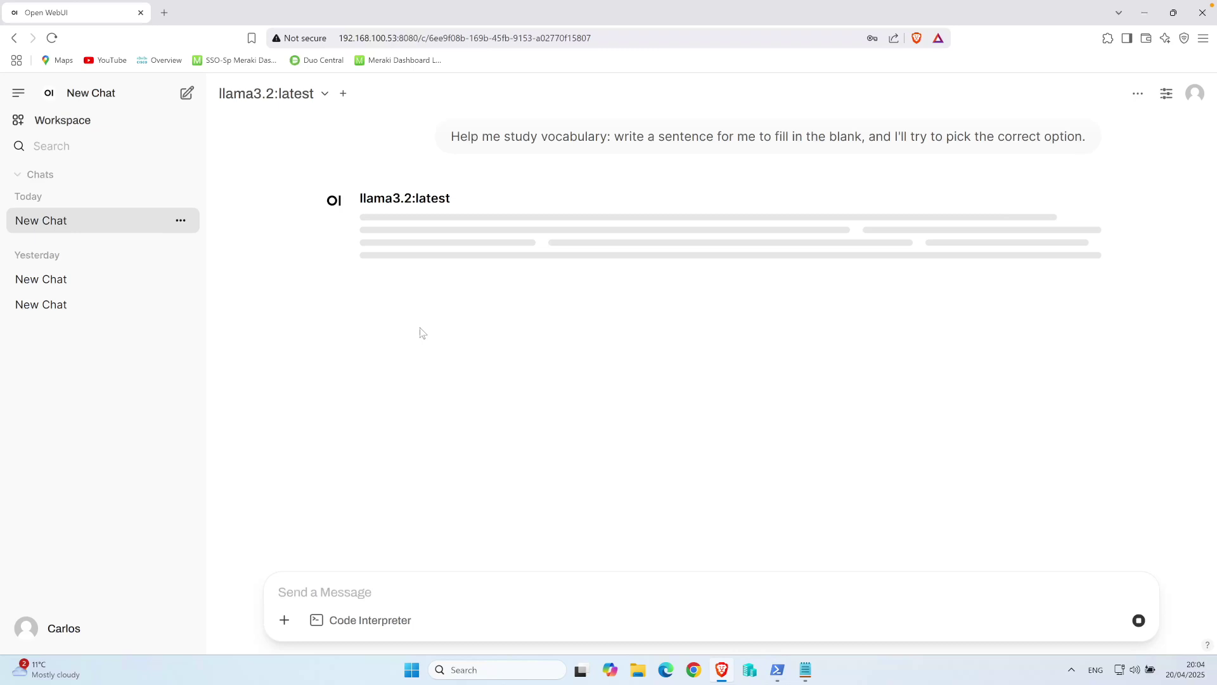
pyautogui.click(343, 100)
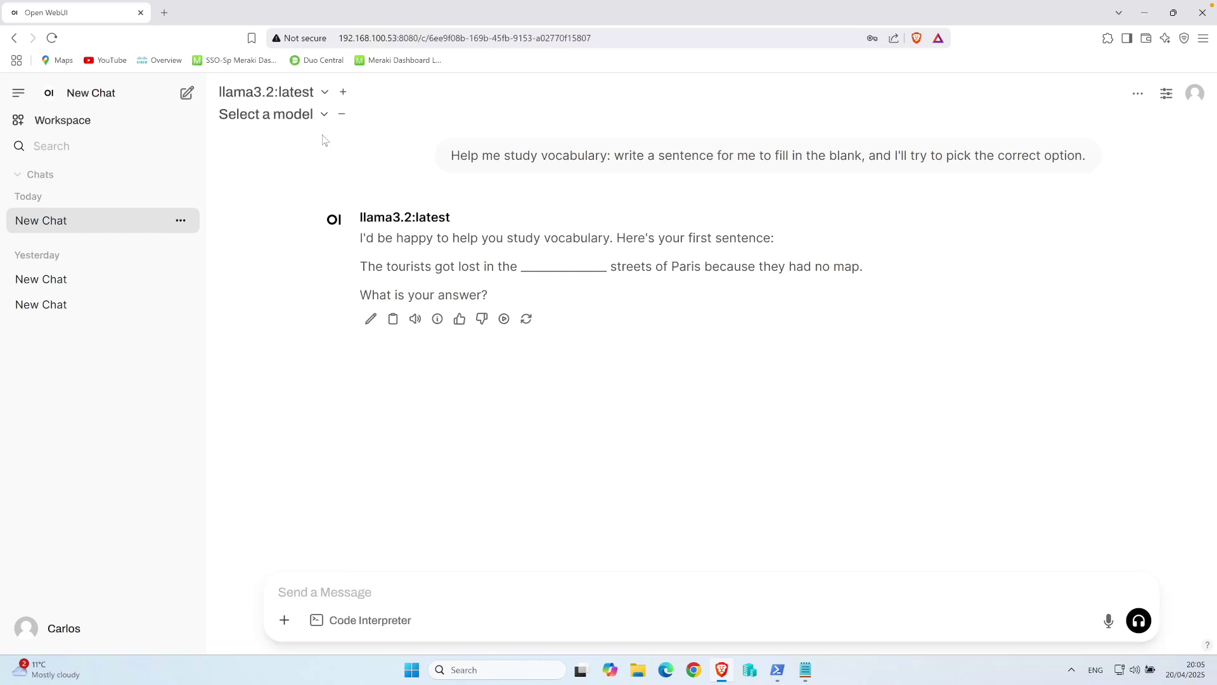
pyautogui.click(323, 115)
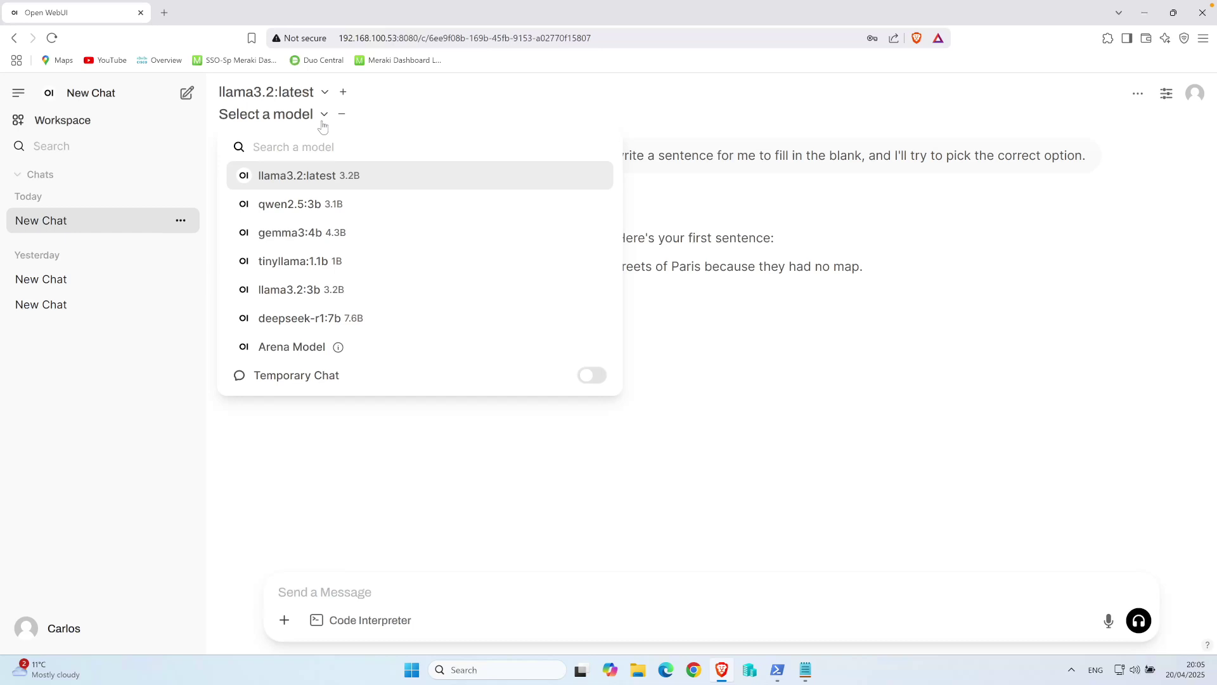
pyautogui.click(293, 261)
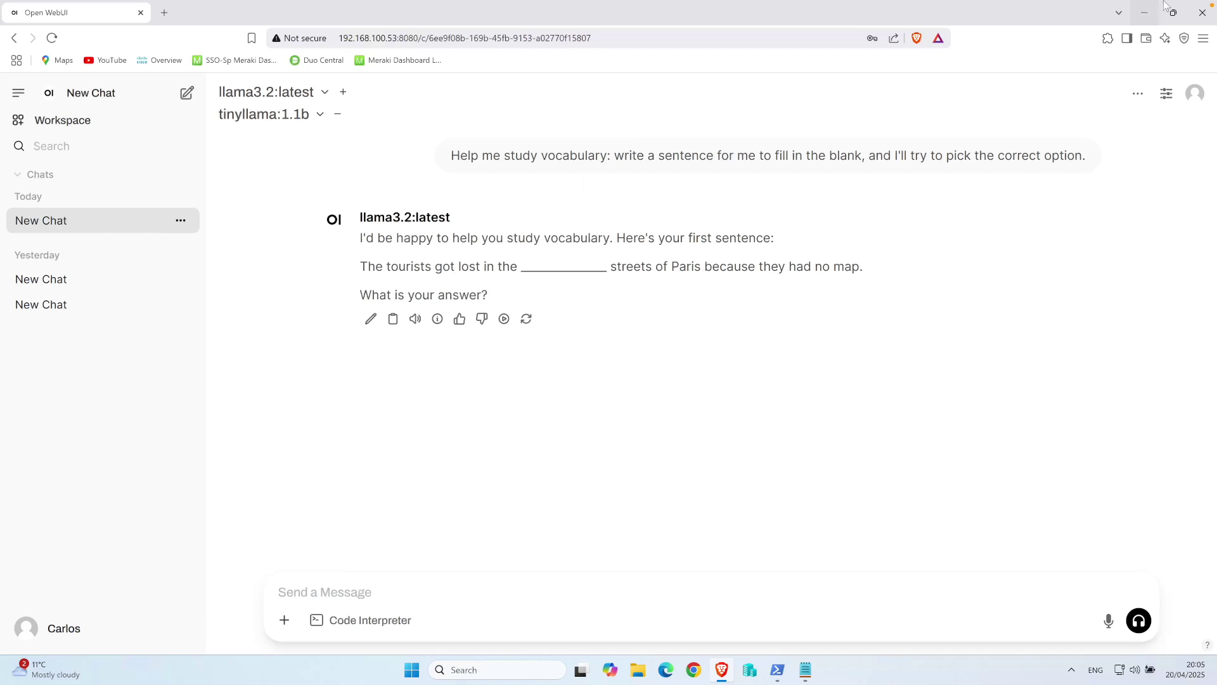
# Run top on the Pi with per-core CPU lines, showing all four cores at 100%
pyautogui.click(1144, 13)
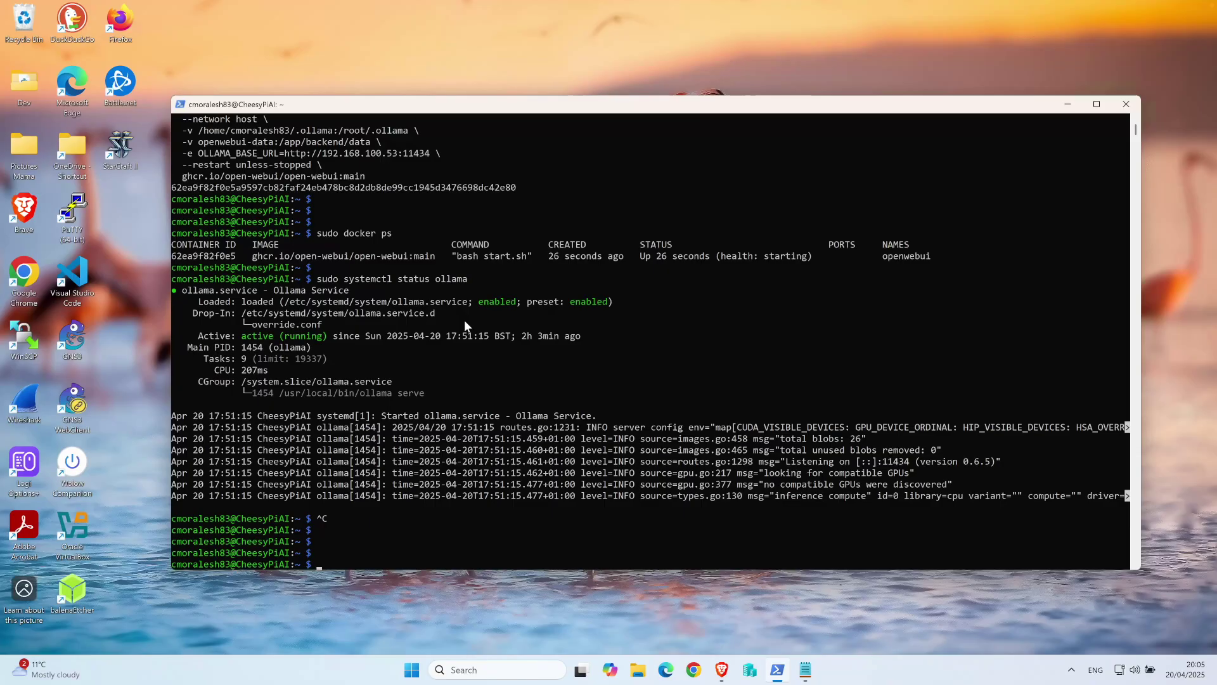
pyautogui.click(406, 536)
pyautogui.write('top')
pyautogui.press('Return')
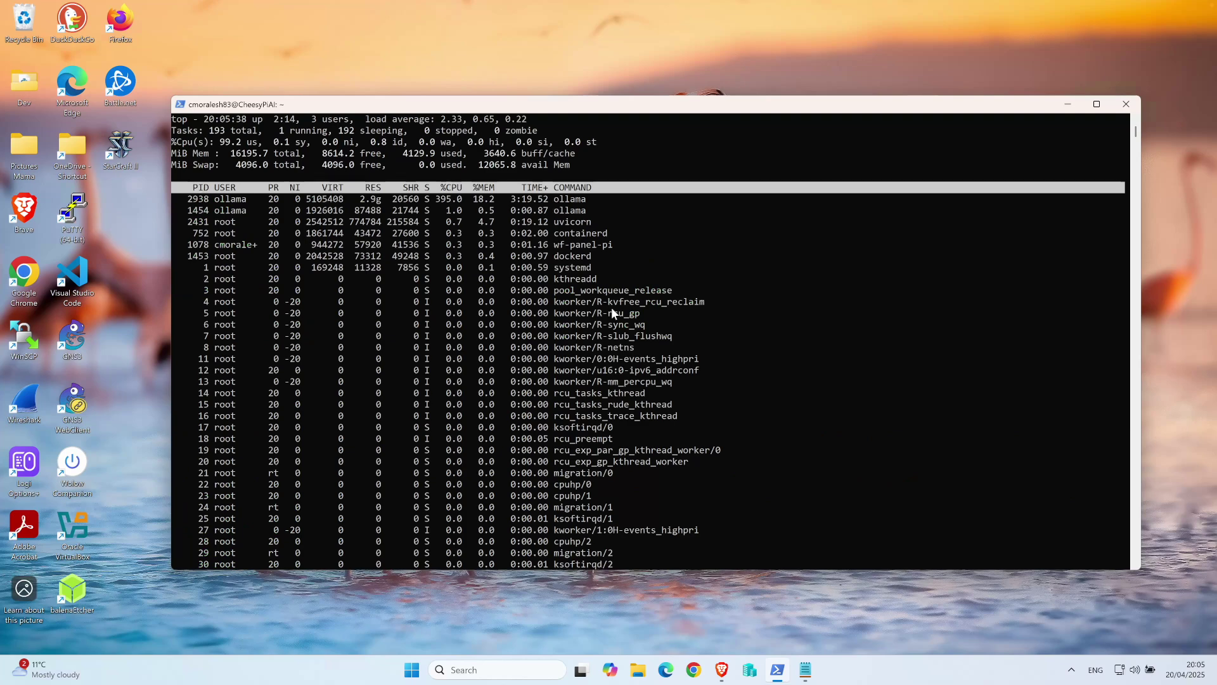
pyautogui.press('1')
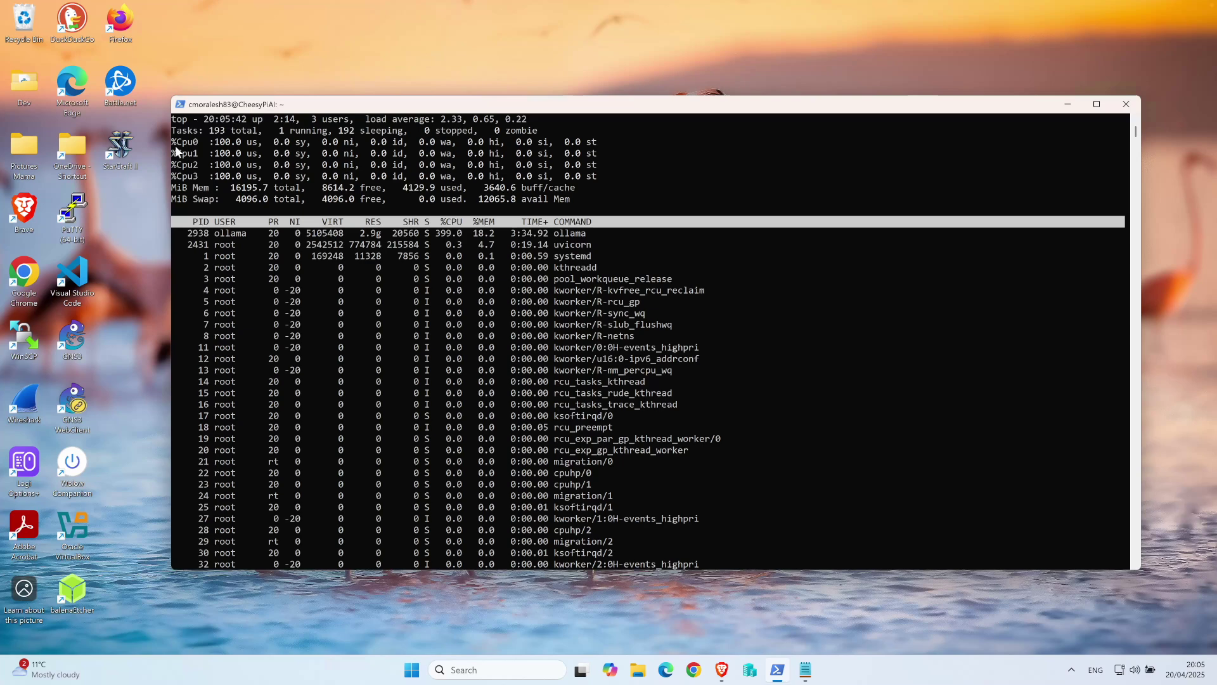
pyautogui.click(347, 280)
pyautogui.click(721, 668)
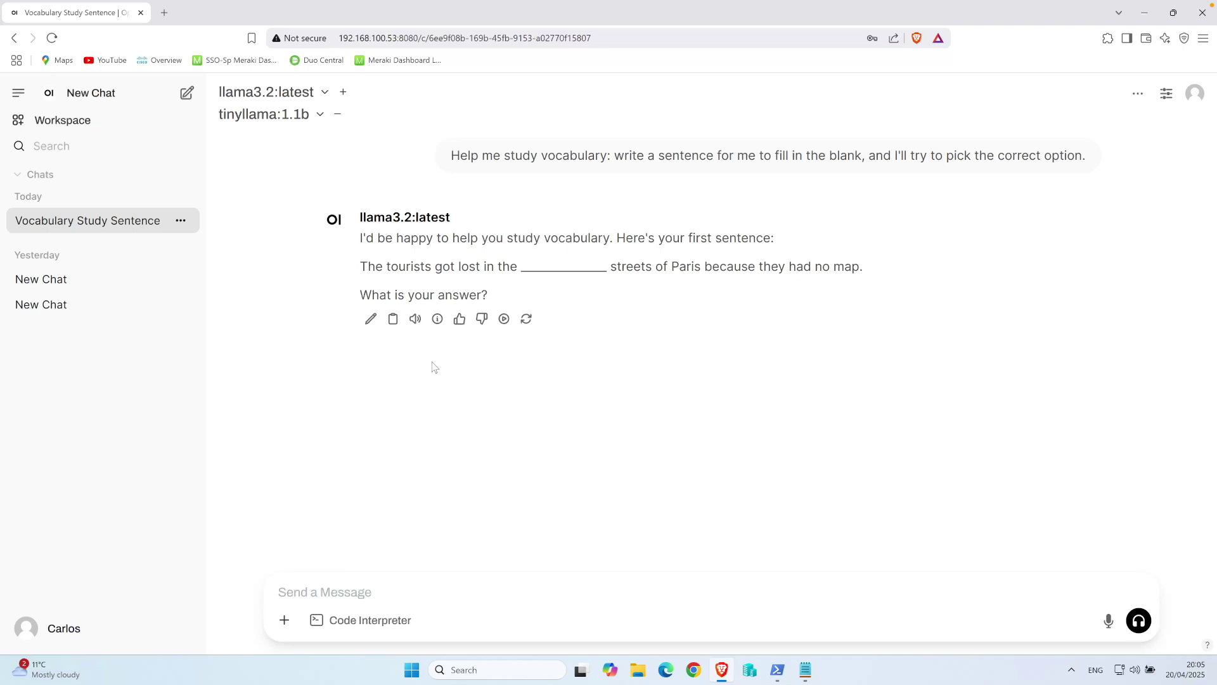
pyautogui.hotkey('alt', 'Tab')
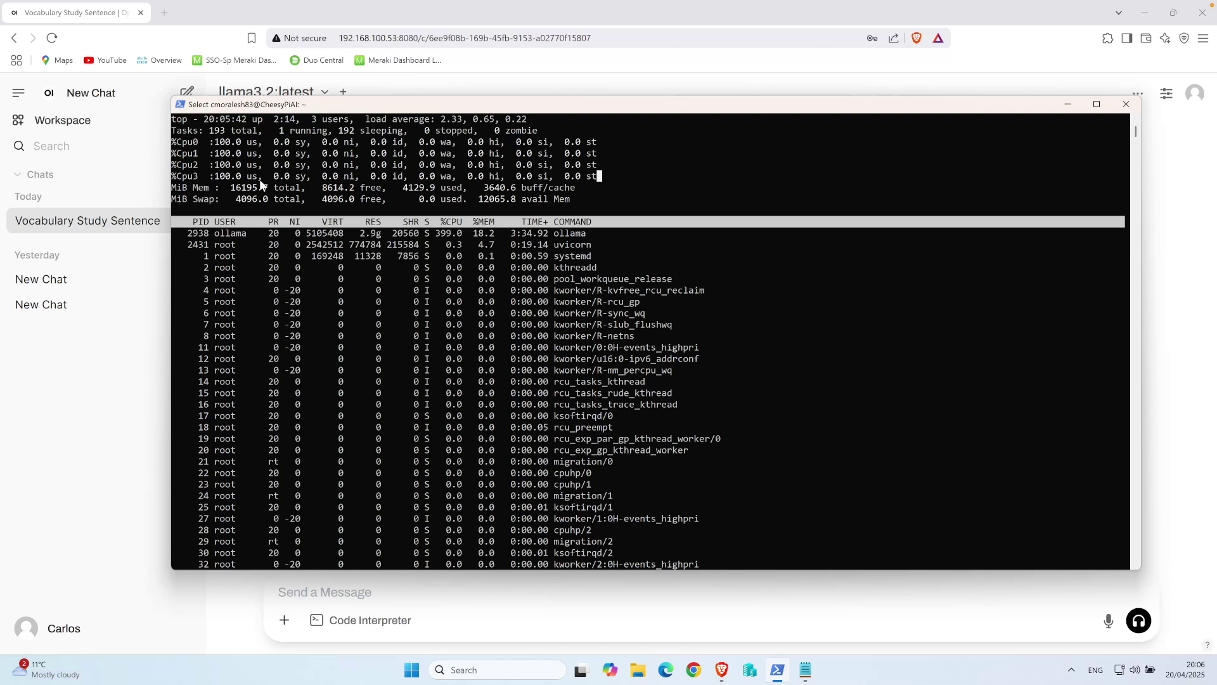
# Highlight top's memory figures (16195.7 total, 8614.2 free, 4129.9 used) and Cpu0 load, then return to the chat
pyautogui.doubleClick(260, 187)
pyautogui.moveTo(232, 199); pyautogui.dragTo(302, 202)
pyautogui.moveTo(399, 188); pyautogui.dragTo(435, 193)
pyautogui.click(480, 199)
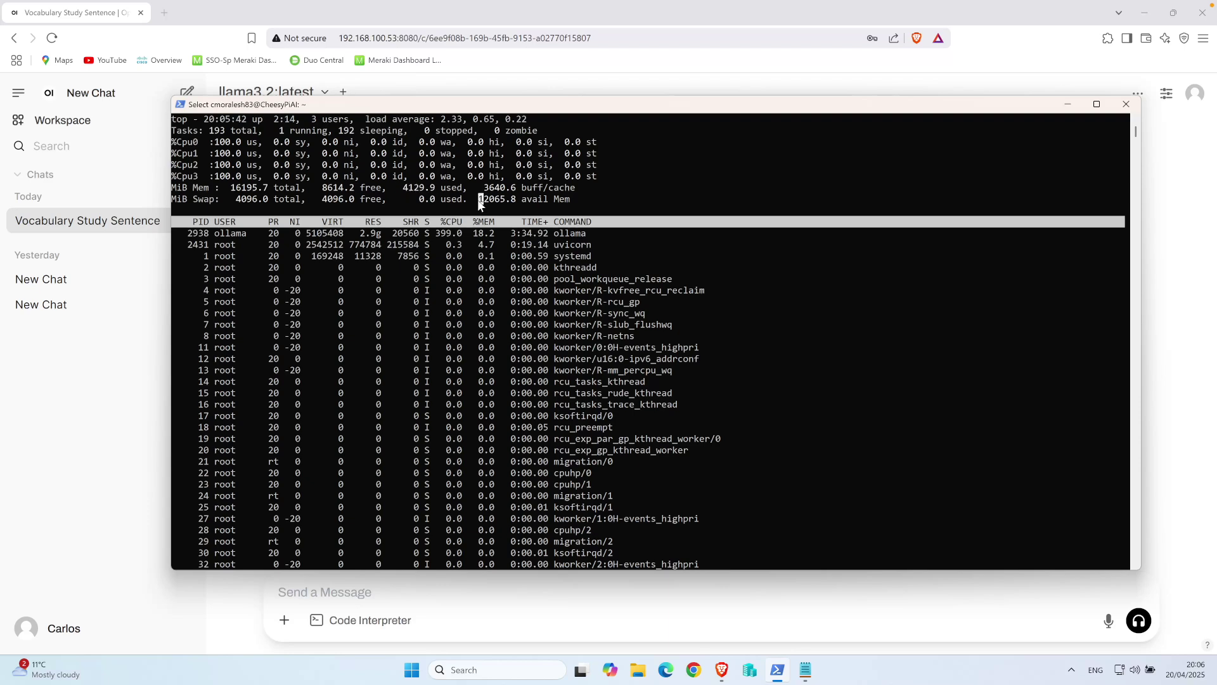
pyautogui.rightClick(330, 198)
pyautogui.moveTo(318, 188); pyautogui.dragTo(354, 190)
pyautogui.moveTo(172, 141); pyautogui.dragTo(608, 180)
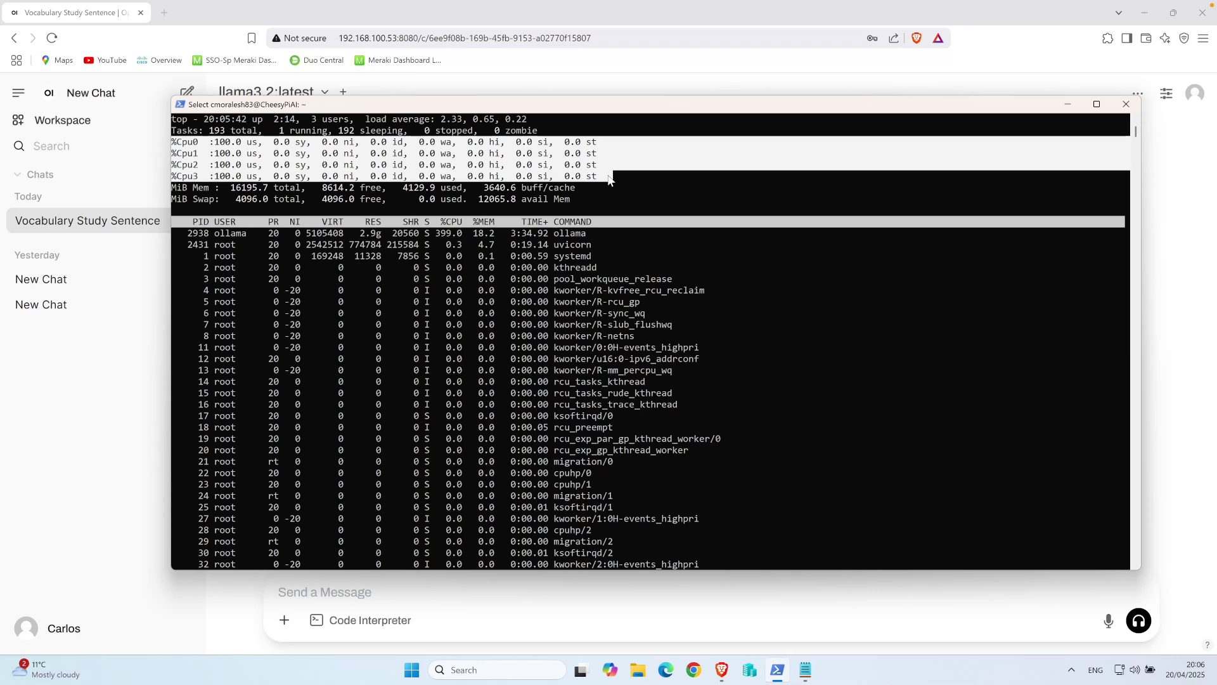
pyautogui.hotkey('alt', 'Tab')
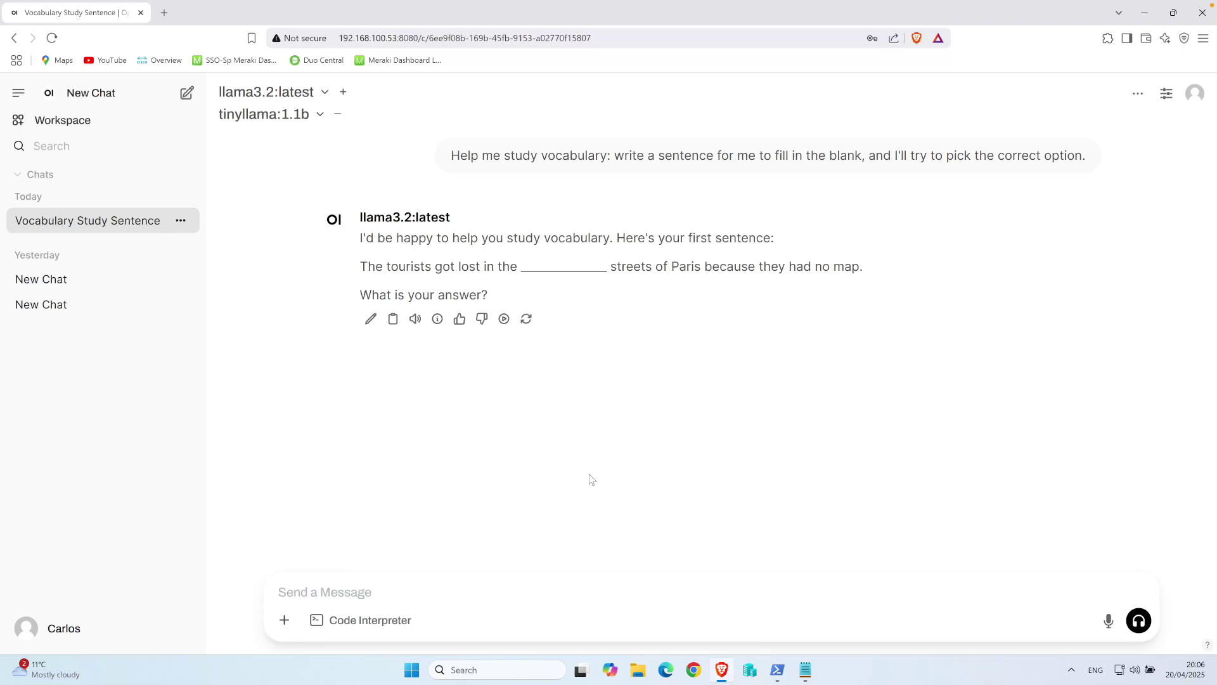
# Ask both models 'Hey can you tell me who is best impressionist painter?' and scroll their answers
pyautogui.write('Hey can you tell me who is best impressionist painter?')
pyautogui.press('Return')
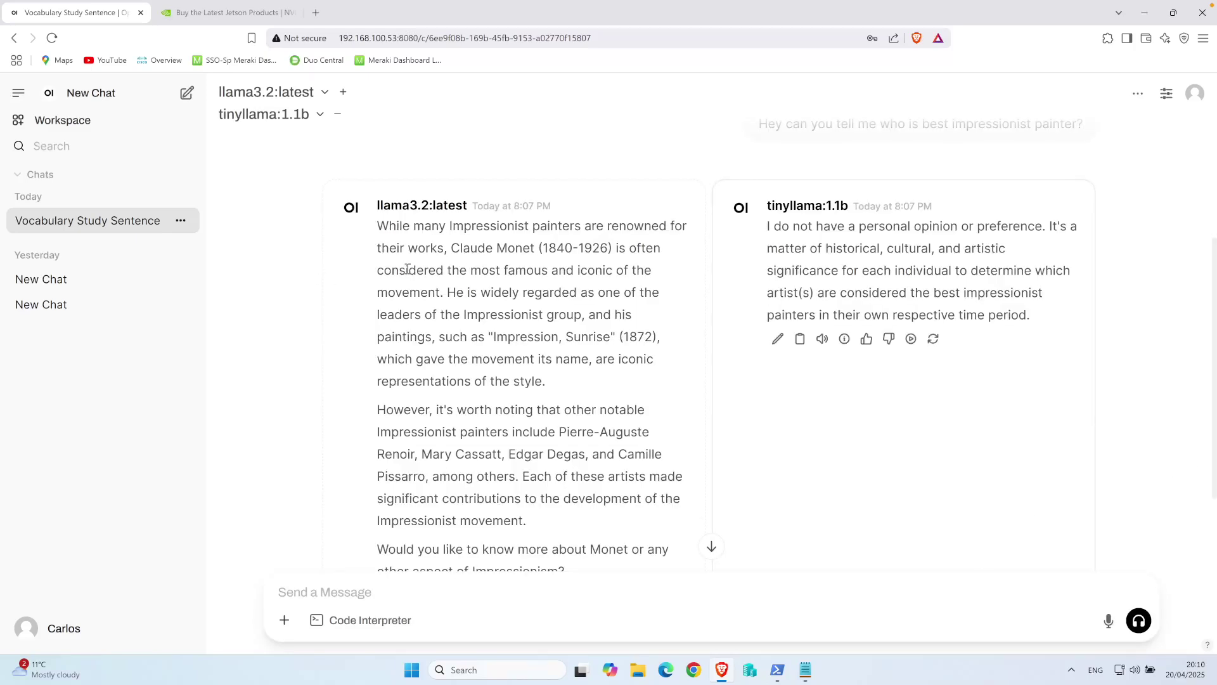
pyautogui.scroll(-1, 948, 359)
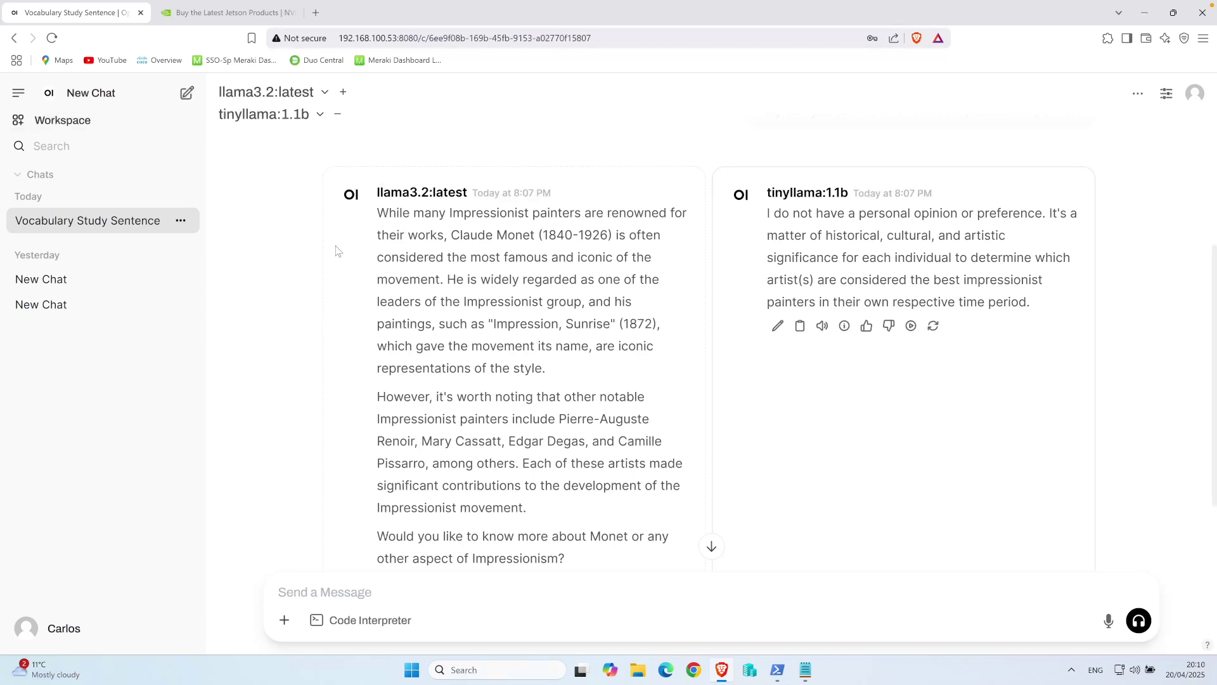
pyautogui.scroll(-1, 335, 263)
pyautogui.scroll(2, 334, 368)
pyautogui.scroll(-3, 334, 368)
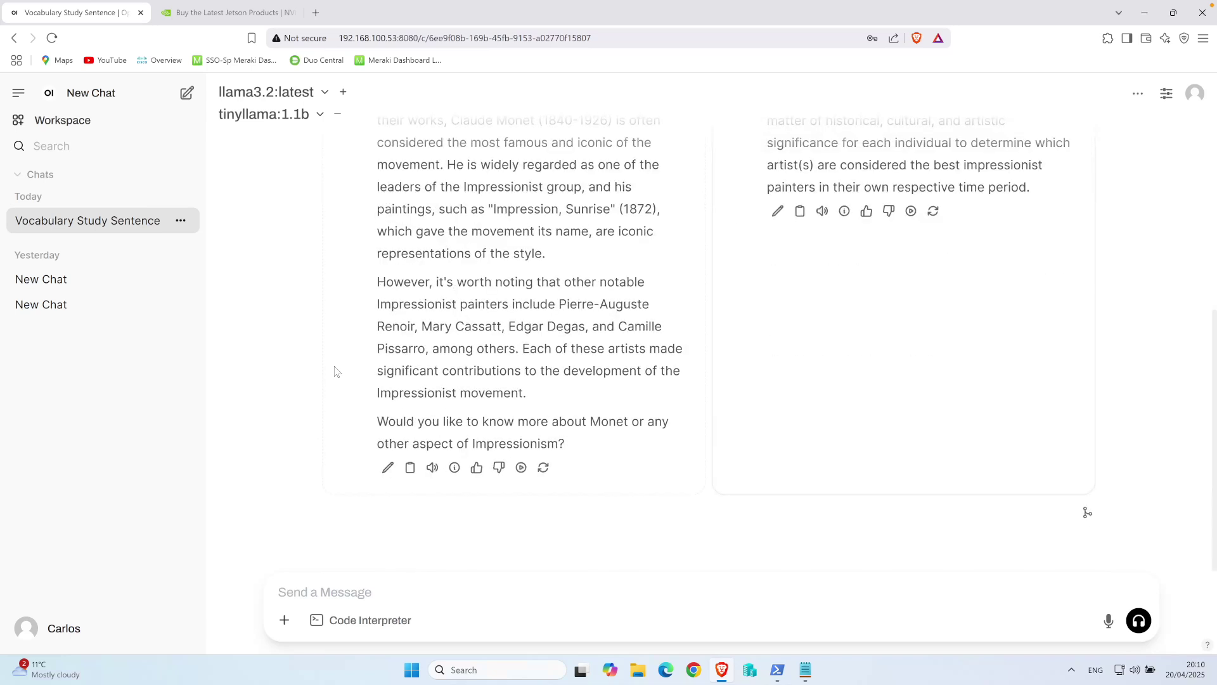
pyautogui.click(291, 620)
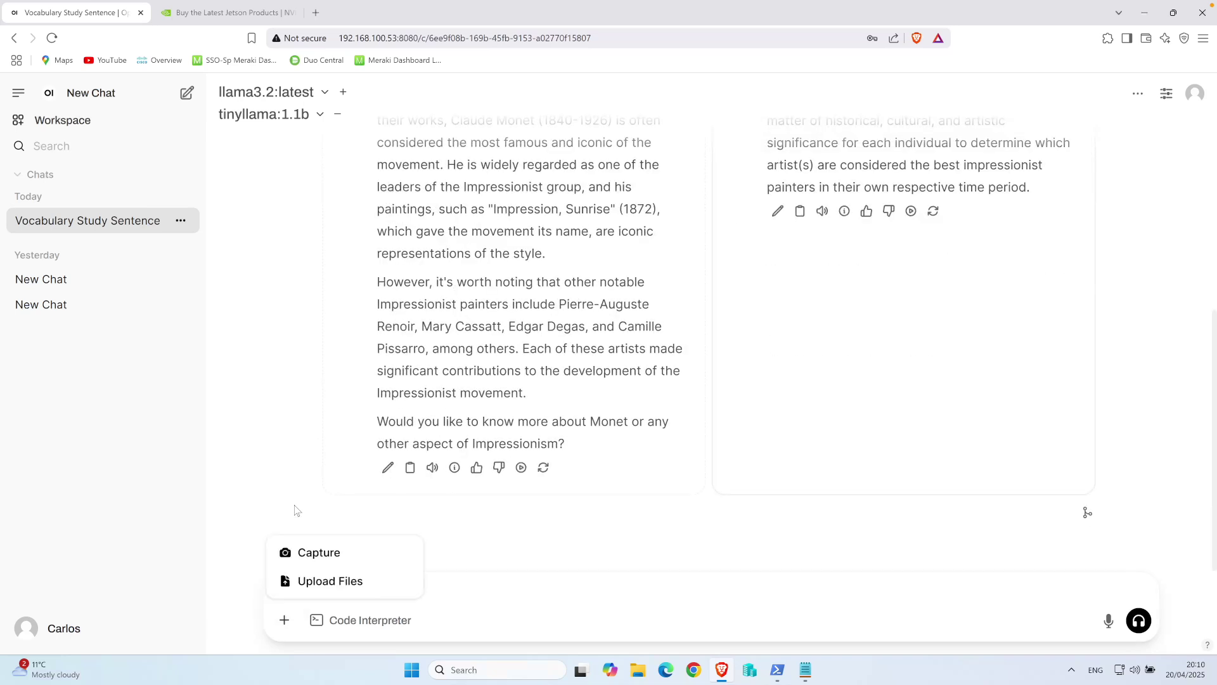
pyautogui.click(329, 584)
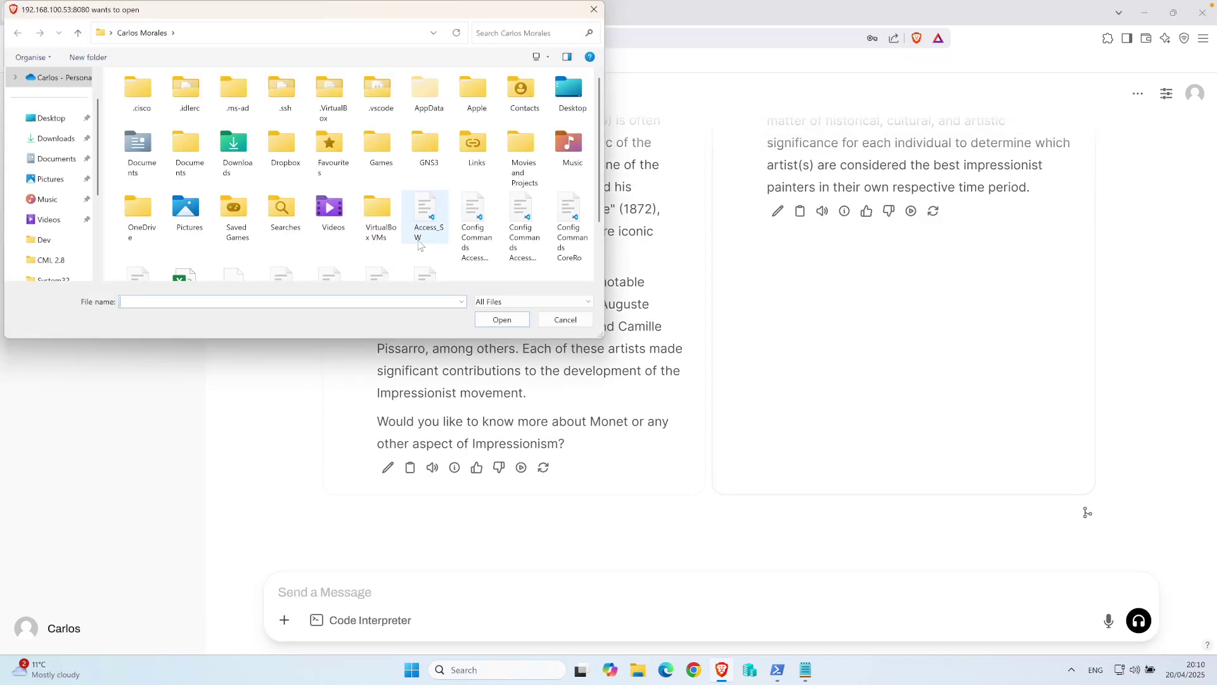
pyautogui.click(593, 10)
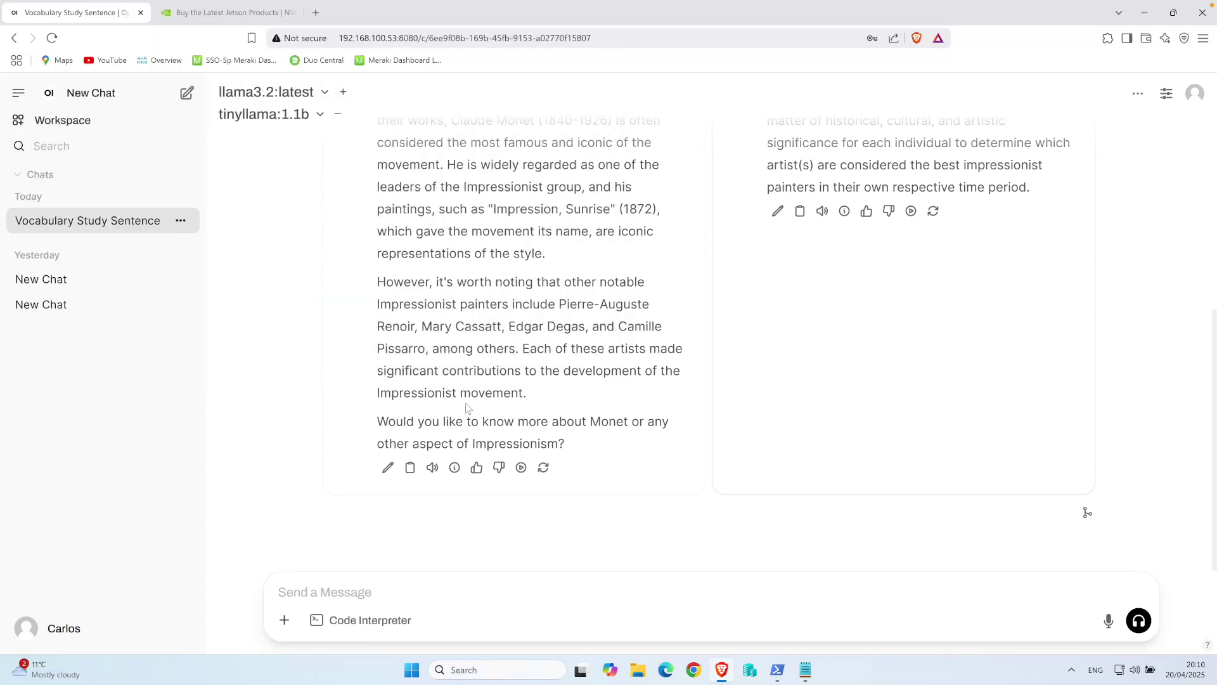
pyautogui.scroll(3, 347, 419)
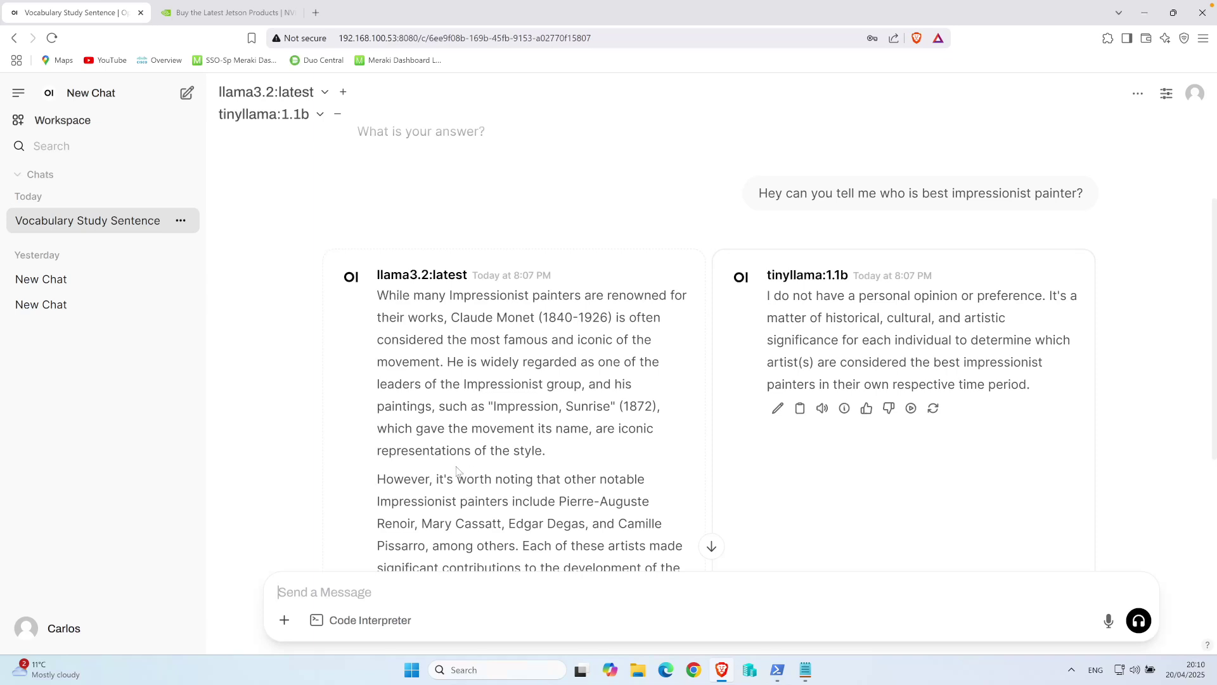
pyautogui.scroll(-2, 459, 473)
pyautogui.scroll(4, 458, 472)
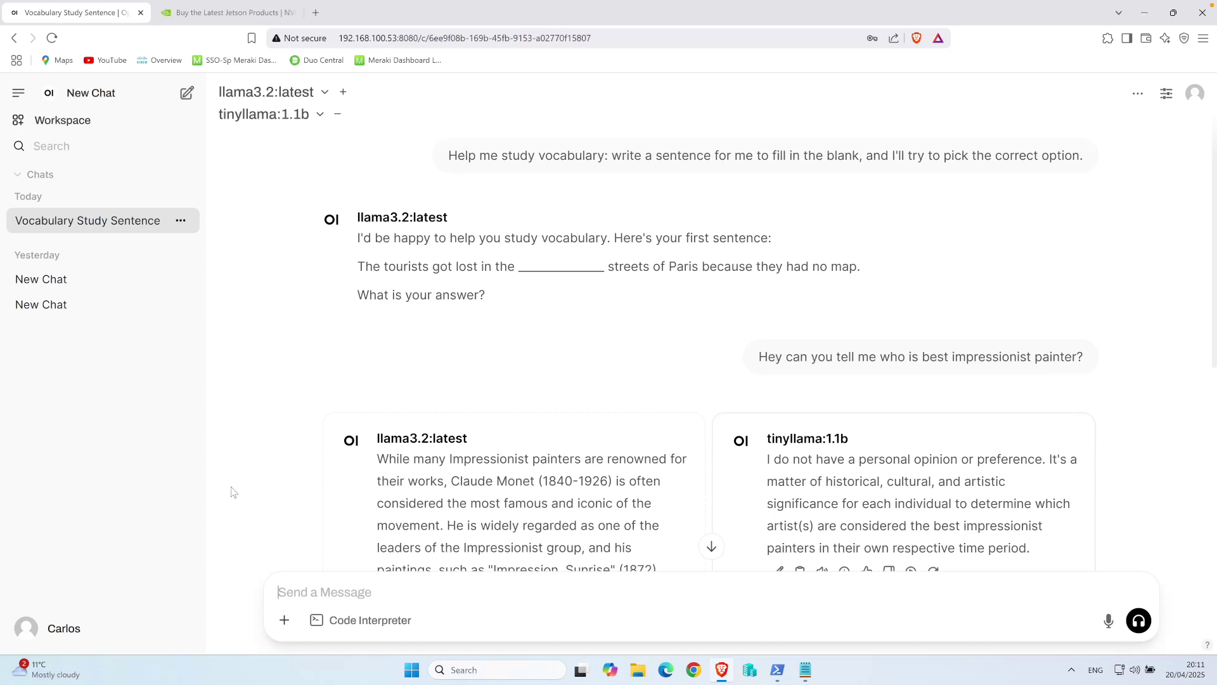
pyautogui.moveTo(209, 5)
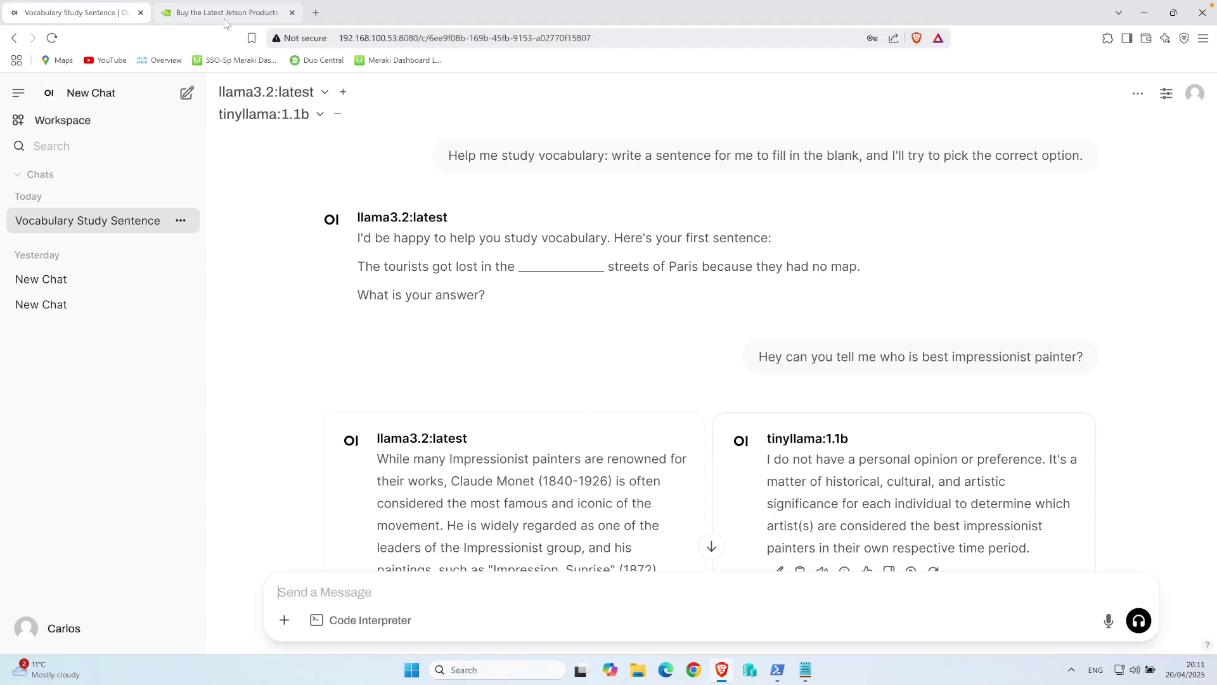
# On the Jetson buying page, highlight the Jetson Orin Nano Super Developer Kit heading listed at $249
pyautogui.click(226, 14)
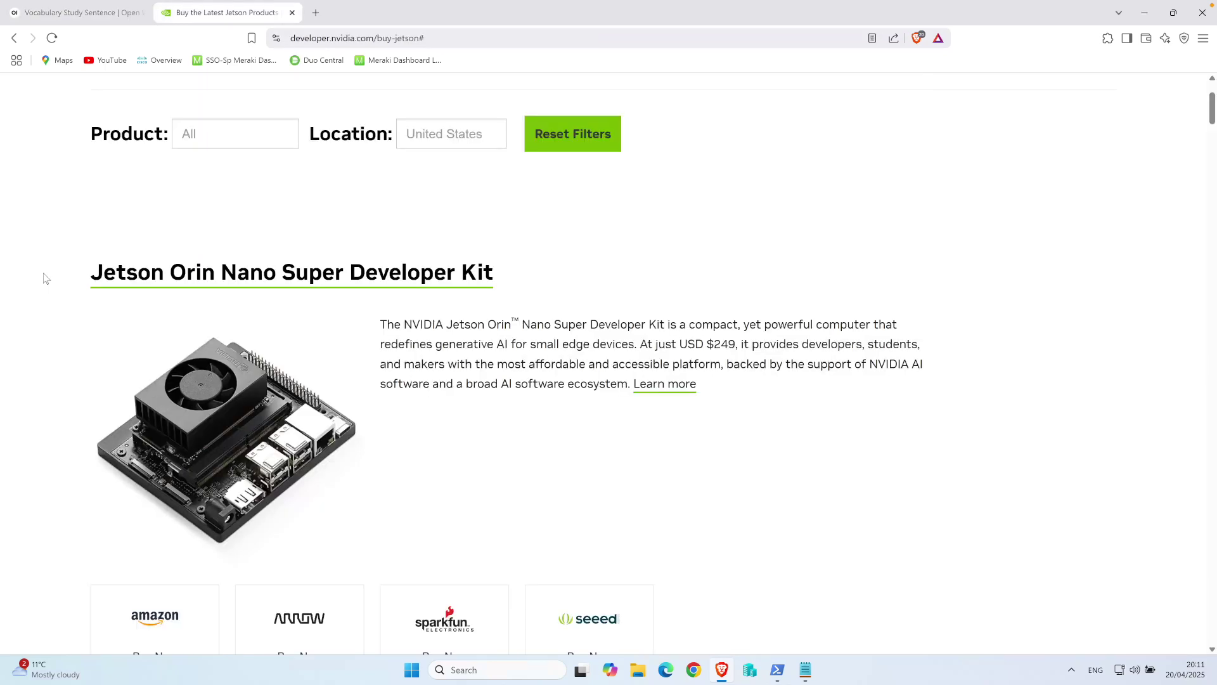
pyautogui.moveTo(87, 279); pyautogui.dragTo(560, 300)
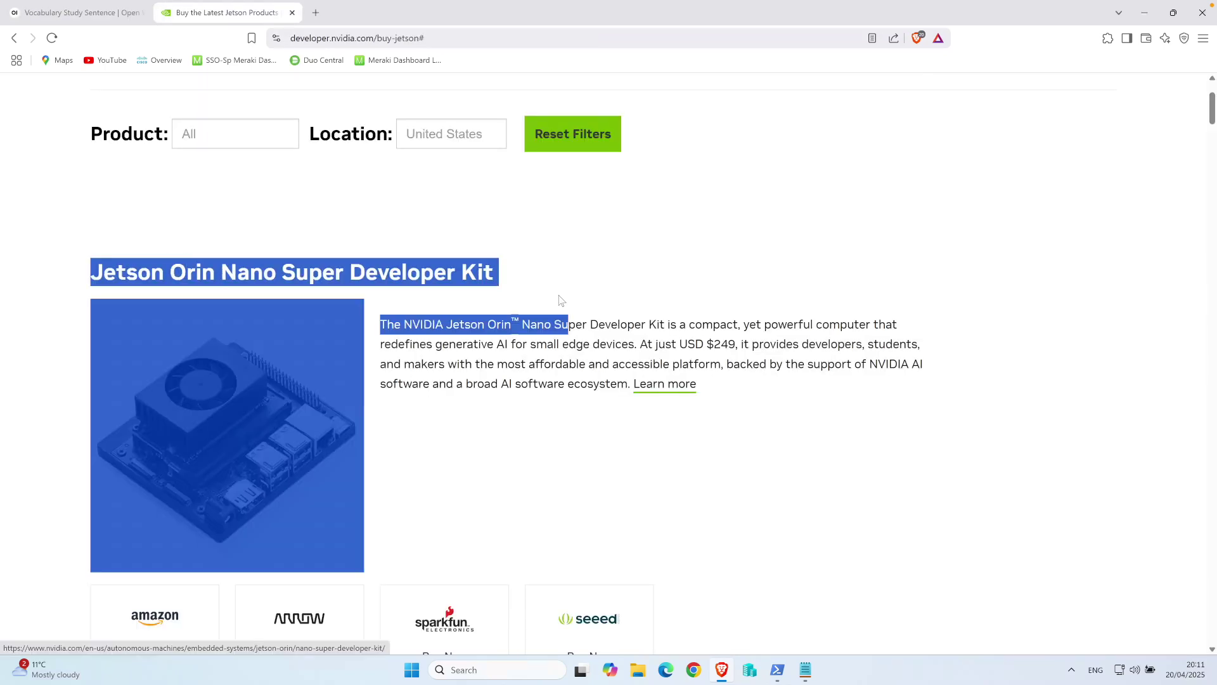
pyautogui.click(452, 497)
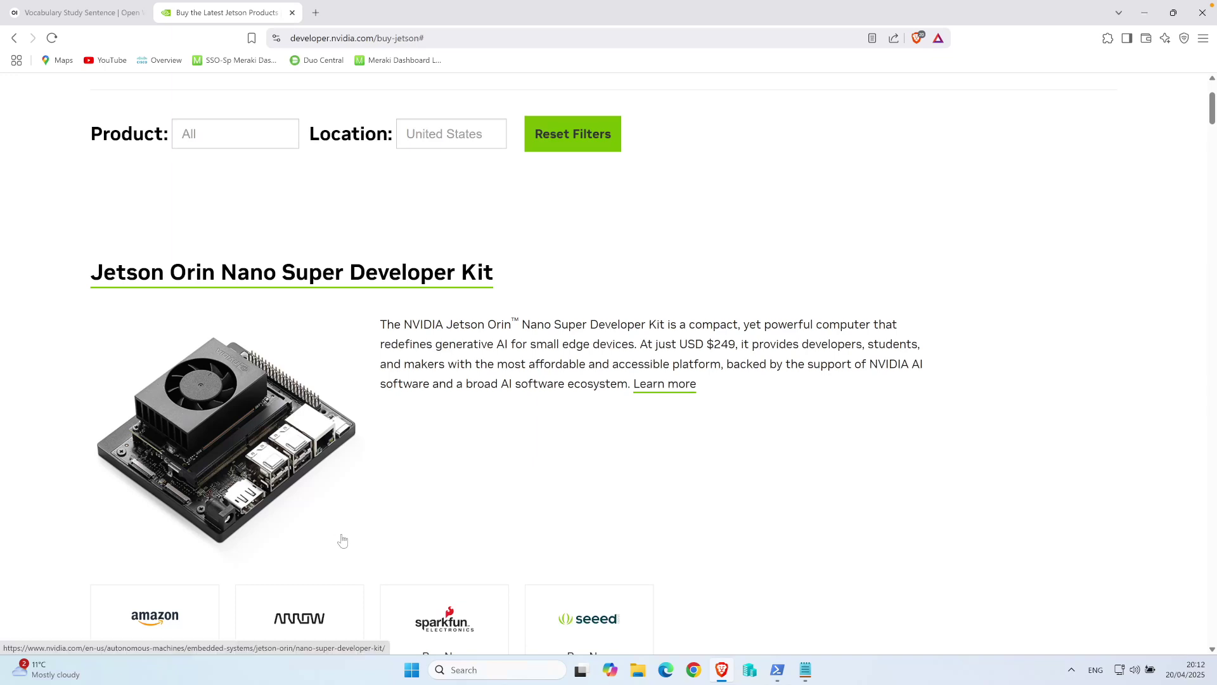
pyautogui.scroll(1, 374, 543)
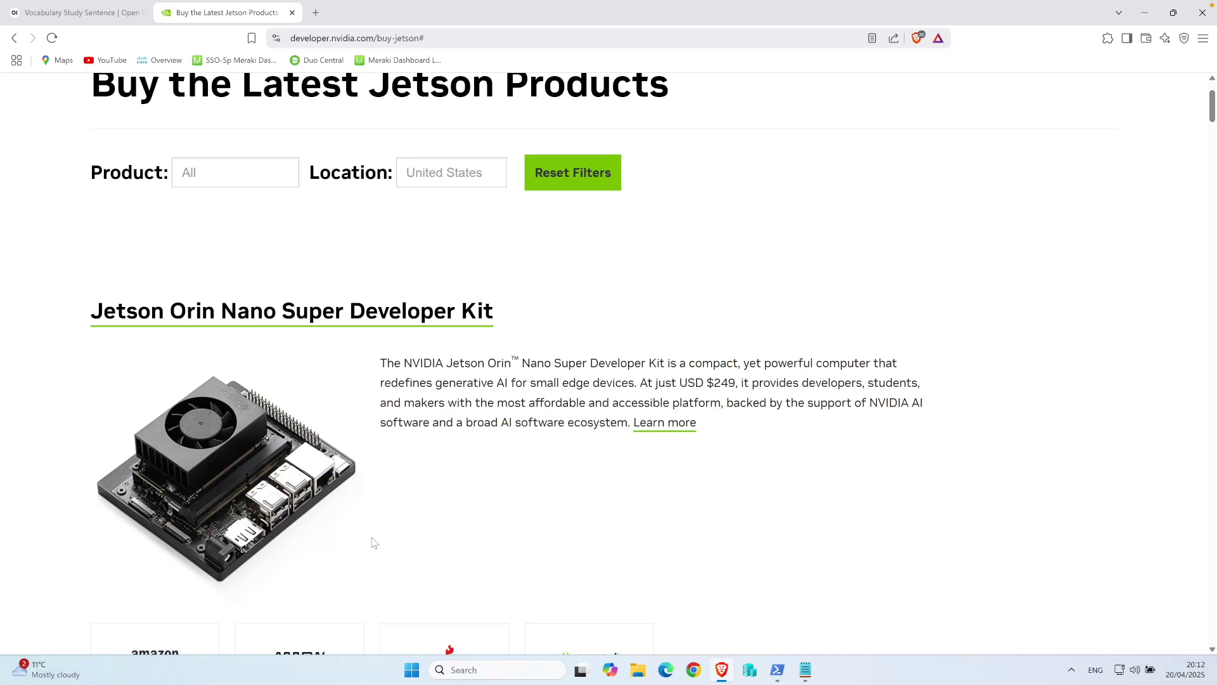
pyautogui.scroll(1, 375, 544)
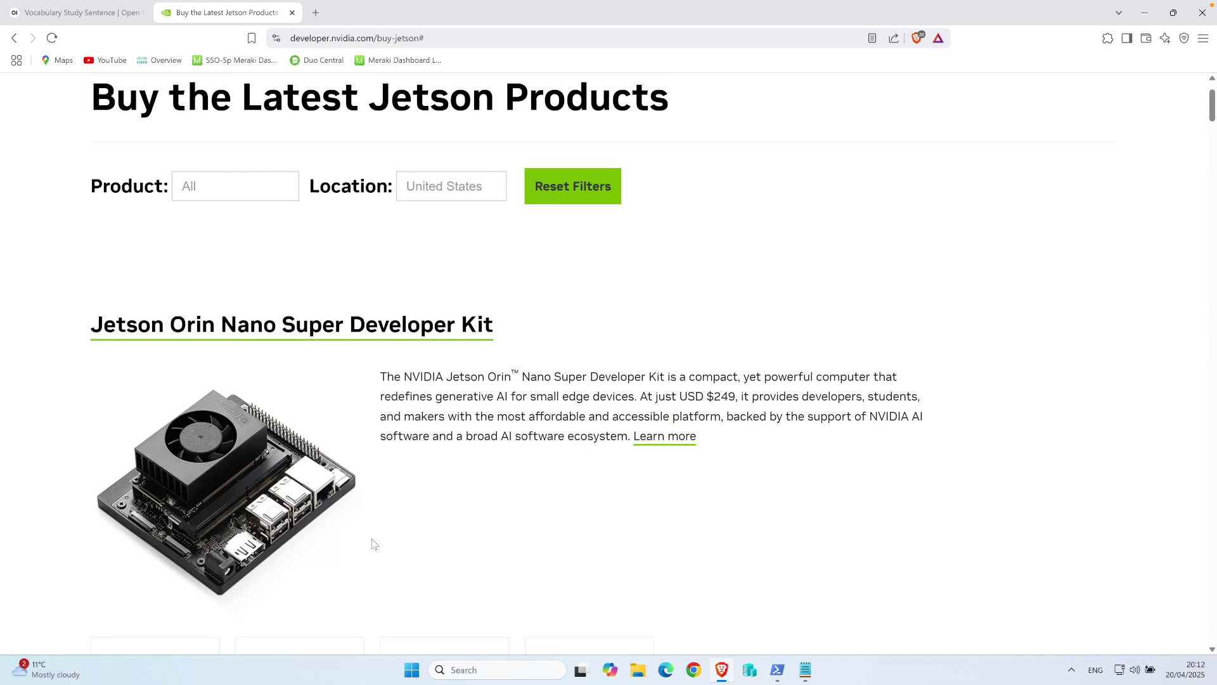